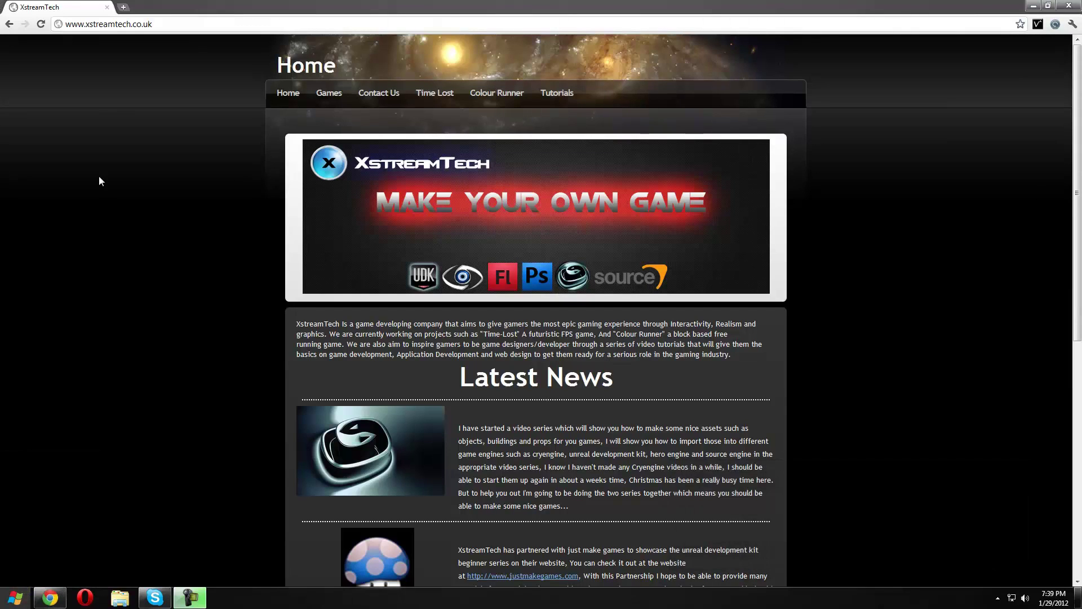
right_click(365, 164)
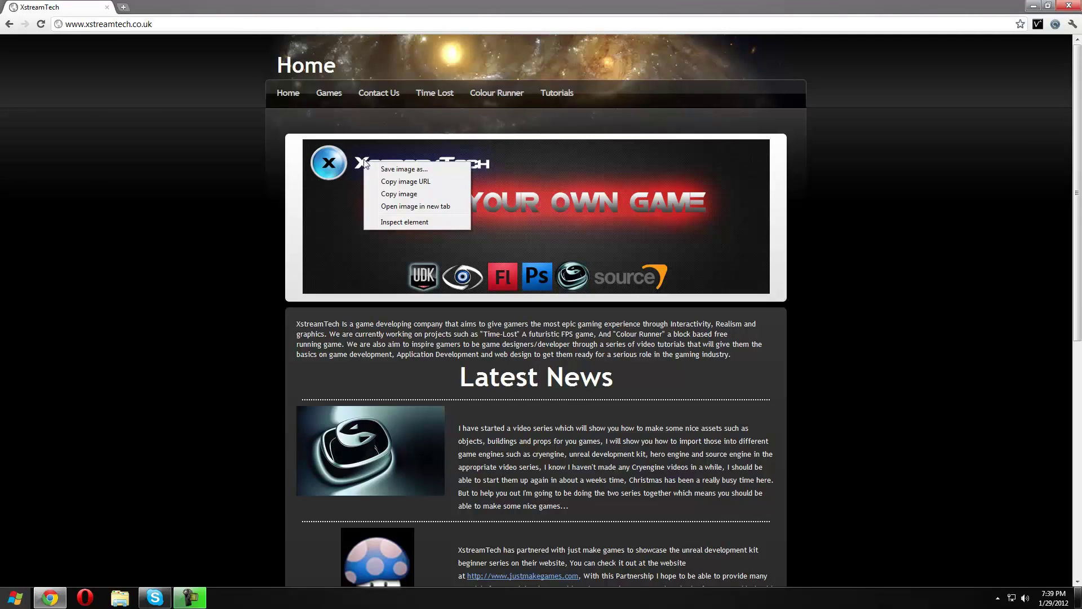
left_click(240, 25)
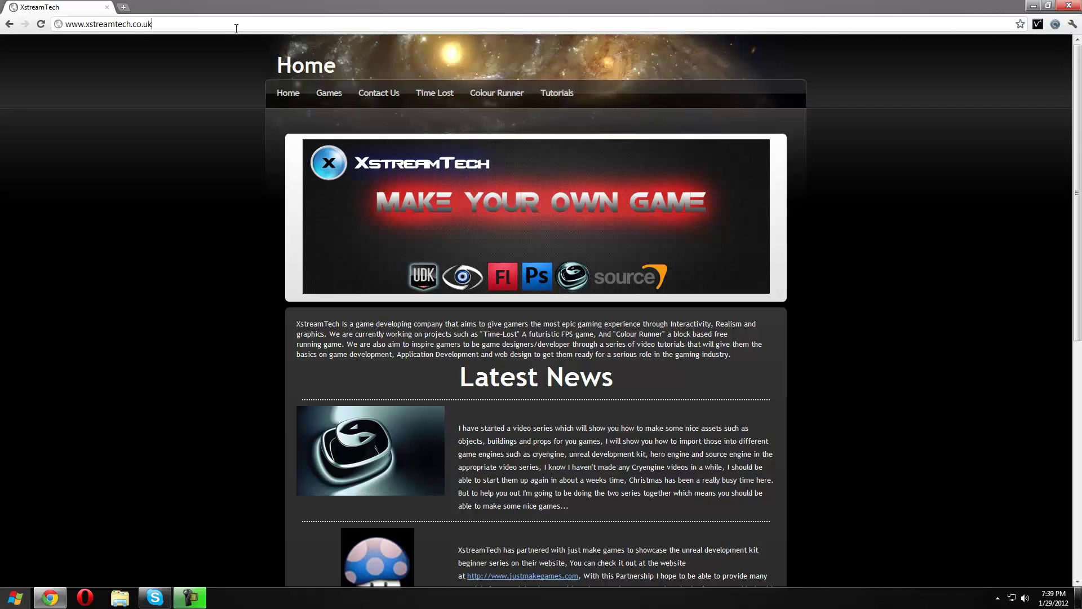
key("ctrl+a")
type("www.go")
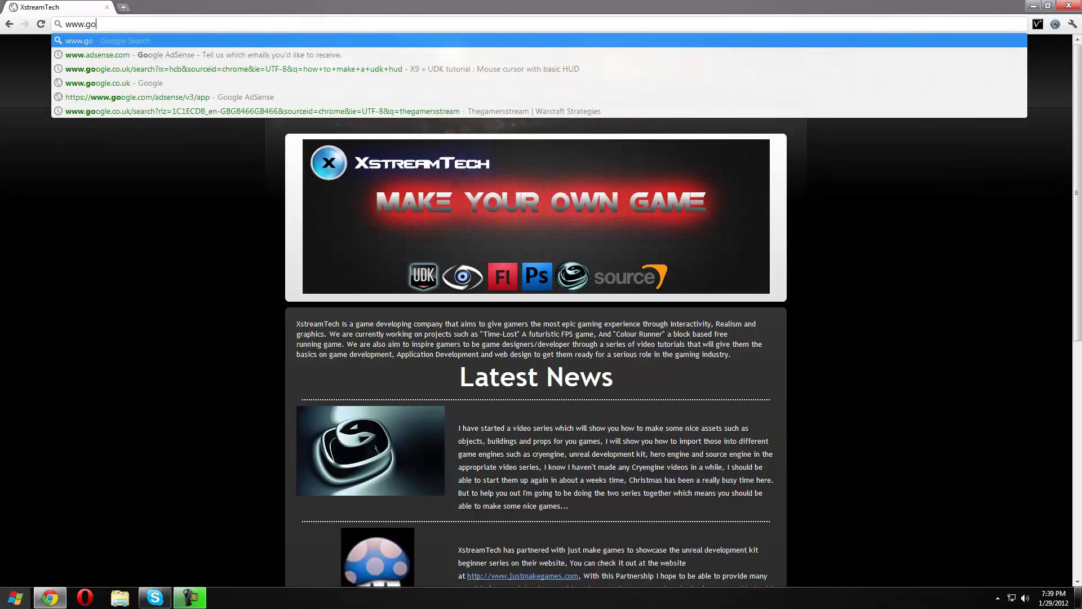
type("ogle.co.uk")
key("Return")
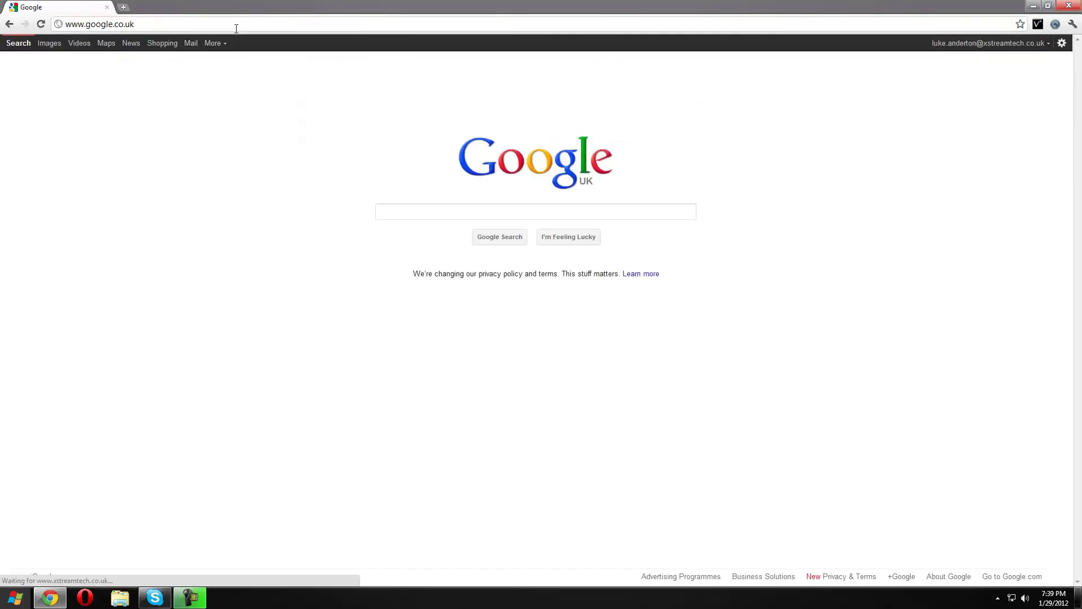
- Search Google for "3ds max" and open Autodesk's 3ds Max products page
type("3ds max")
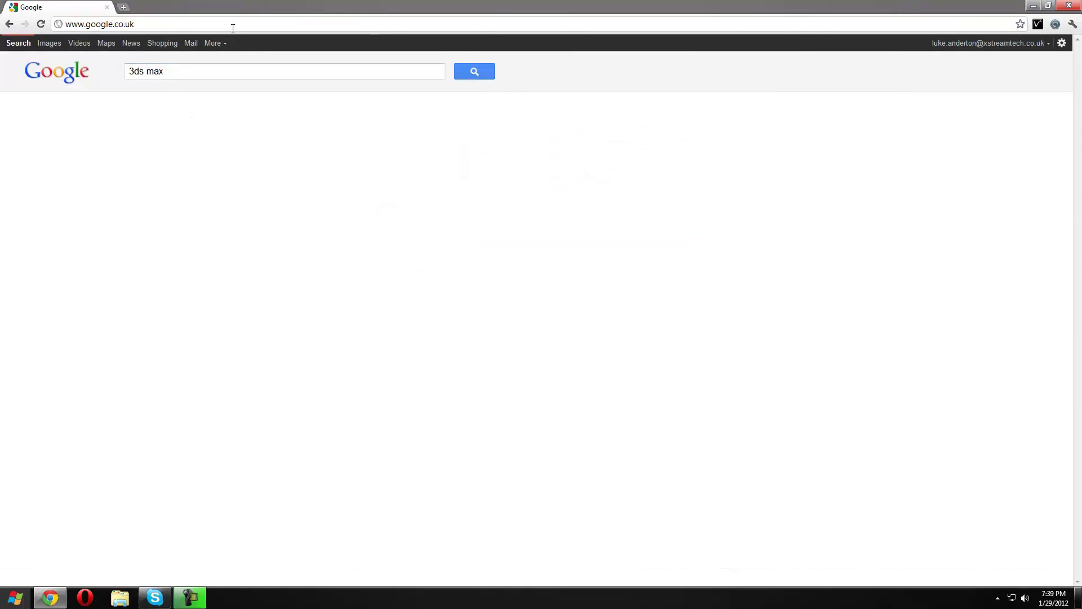
left_click(198, 148)
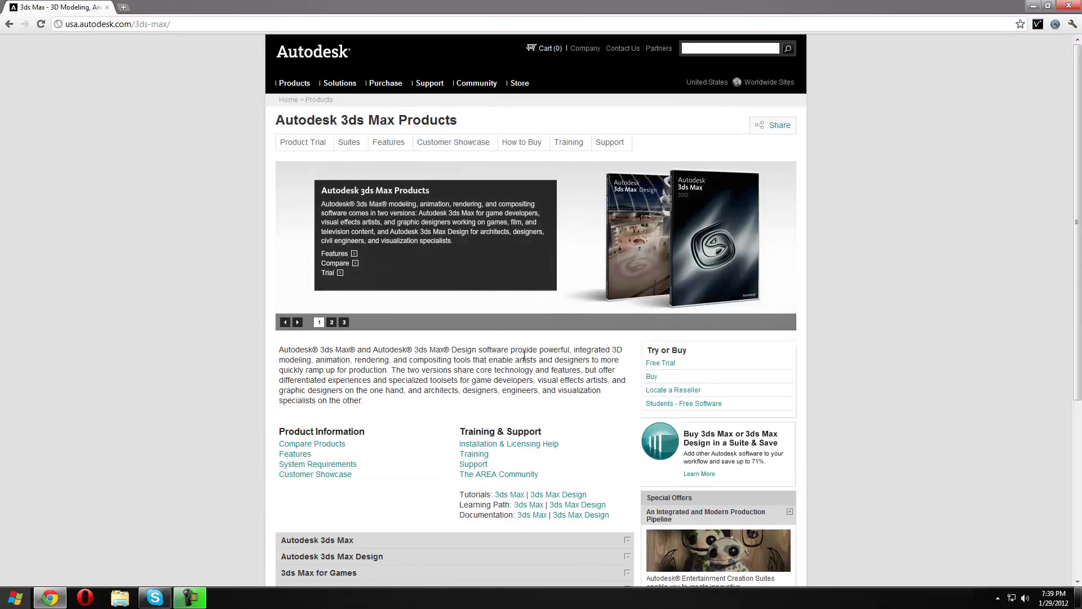
- View the 3ds Max free trial page and return to the products page
scroll(506, 349, "down", 4)
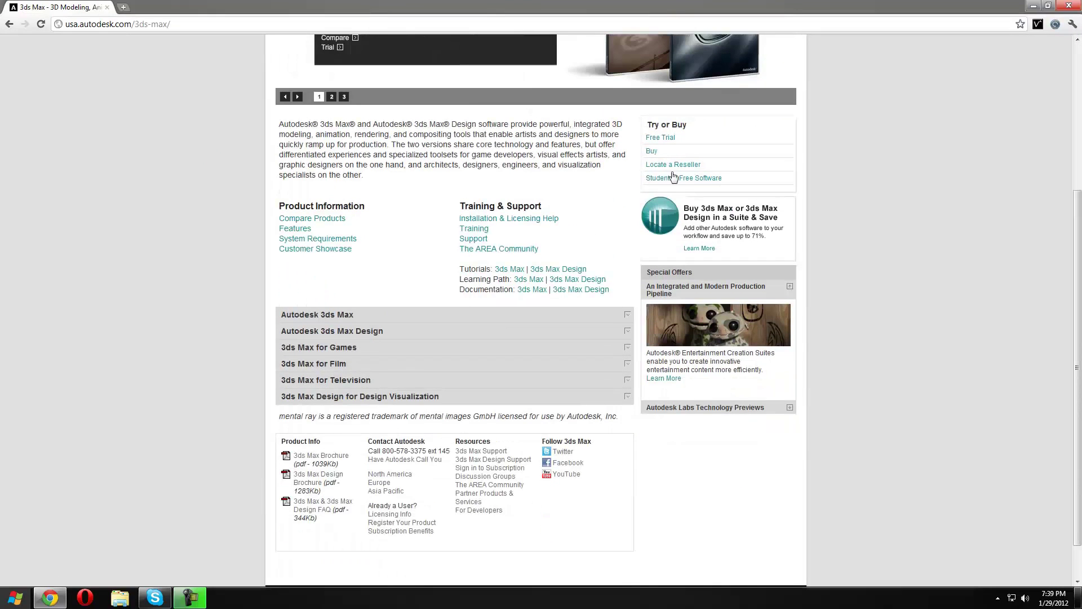
left_click(665, 139)
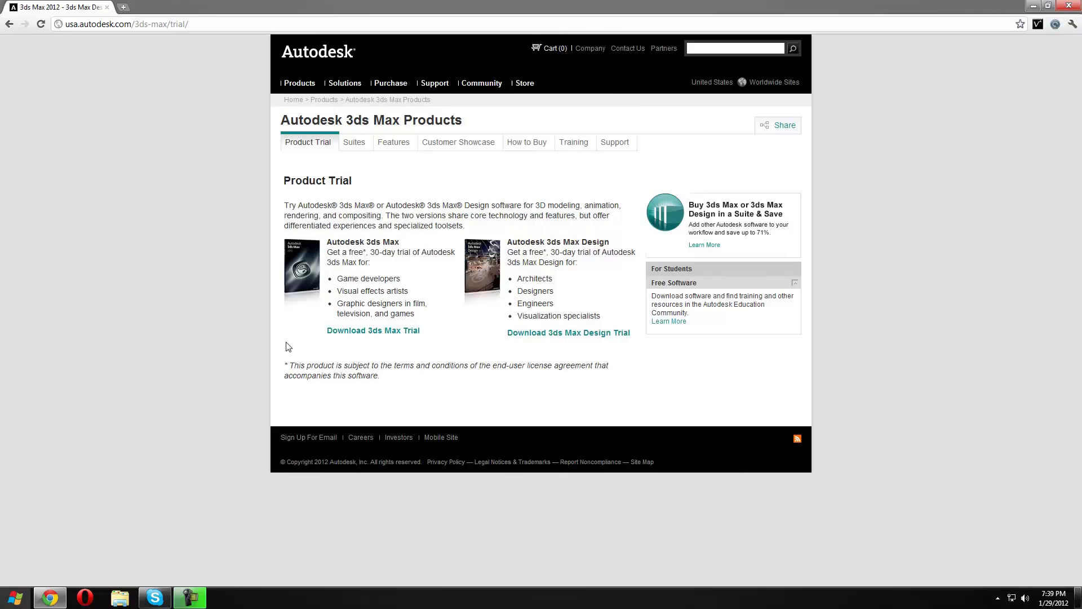
key("alt+Left")
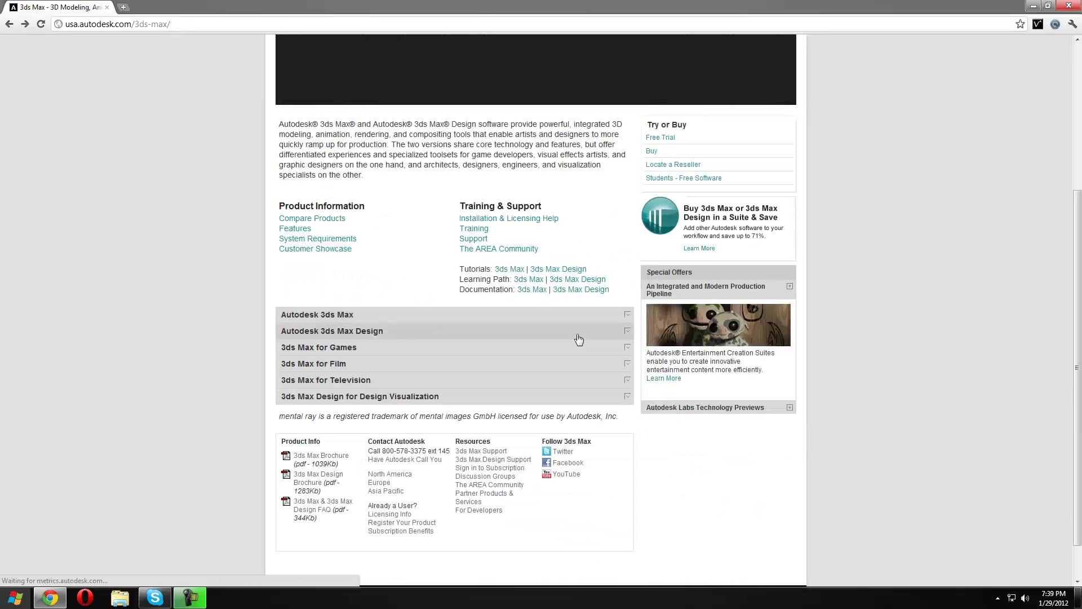
- Open the 3ds Max buying page and review its purchase and upgrade options
left_click(651, 152)
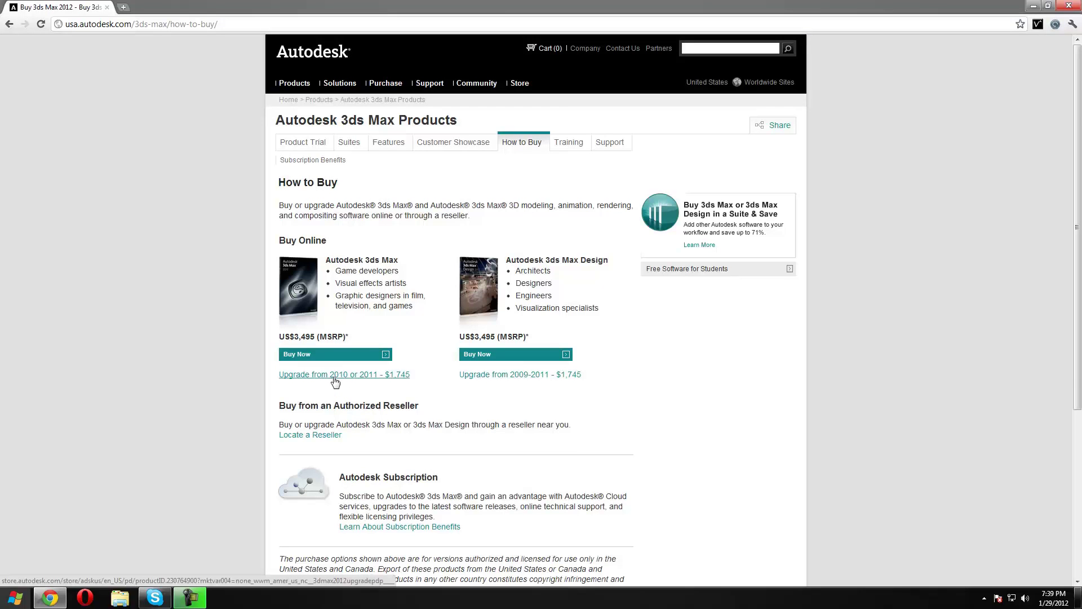
scroll(335, 379, "down", 4)
scroll(335, 378, "up", 4)
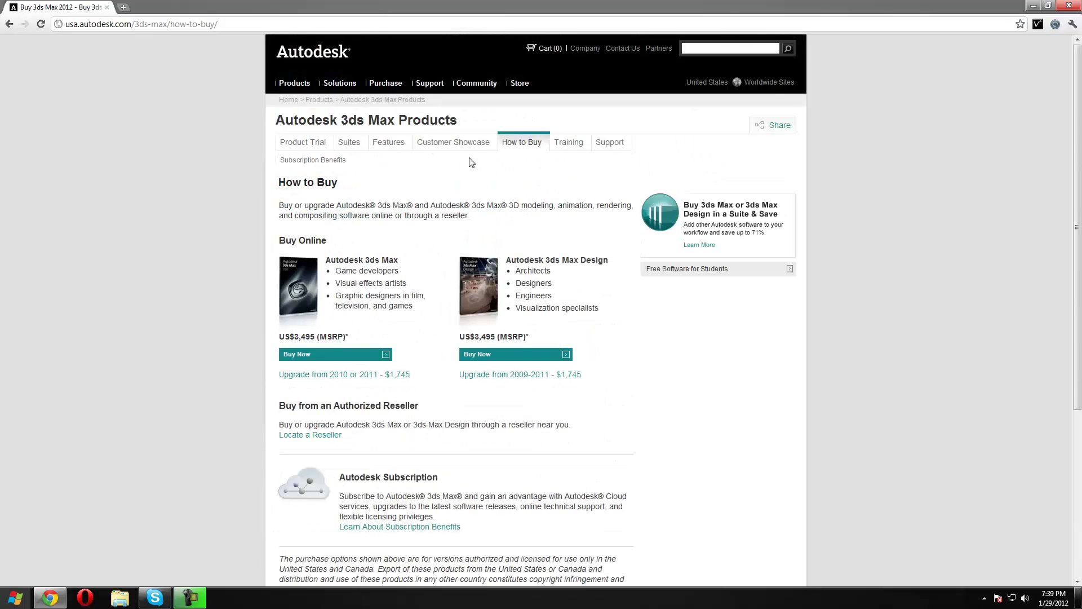
- Go to the free software catalog of the Autodesk Education Community for students and request the Autodesk 3ds Max download
left_click(661, 272)
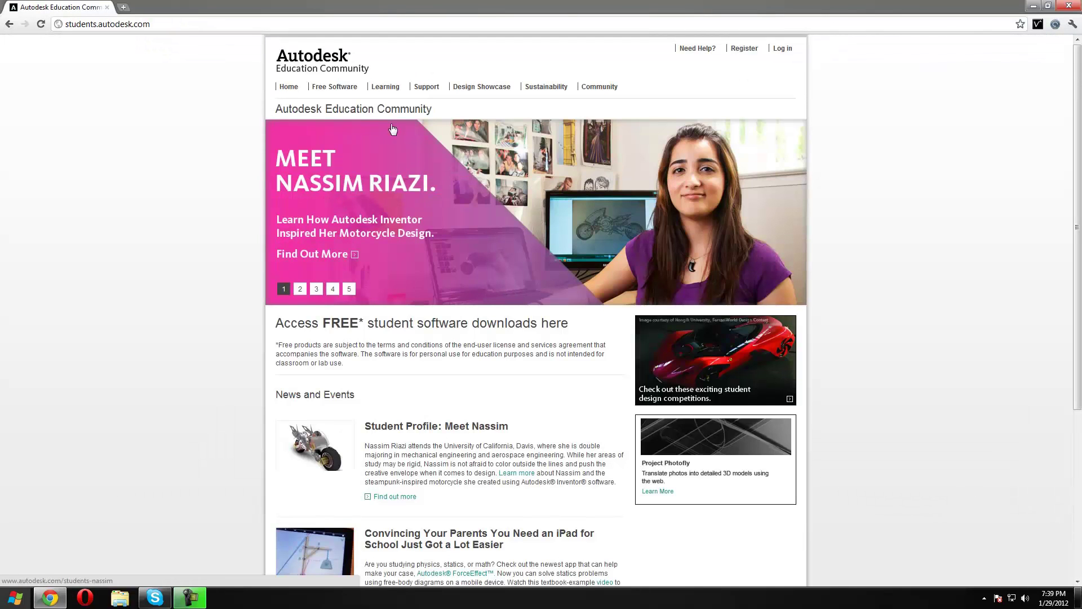
left_click(340, 88)
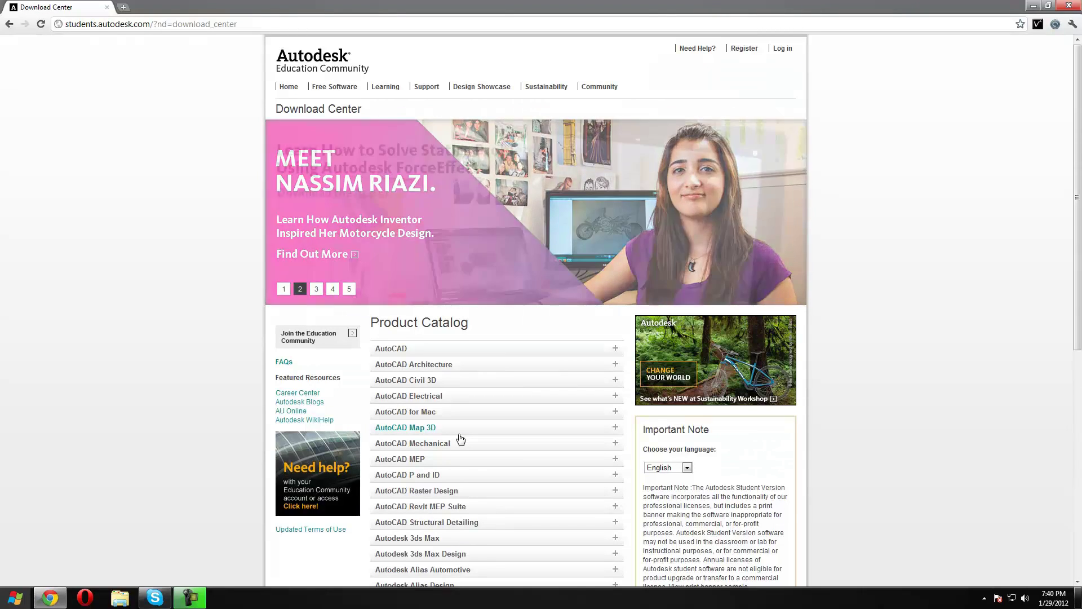
scroll(460, 445, "down", 1)
left_click(439, 484)
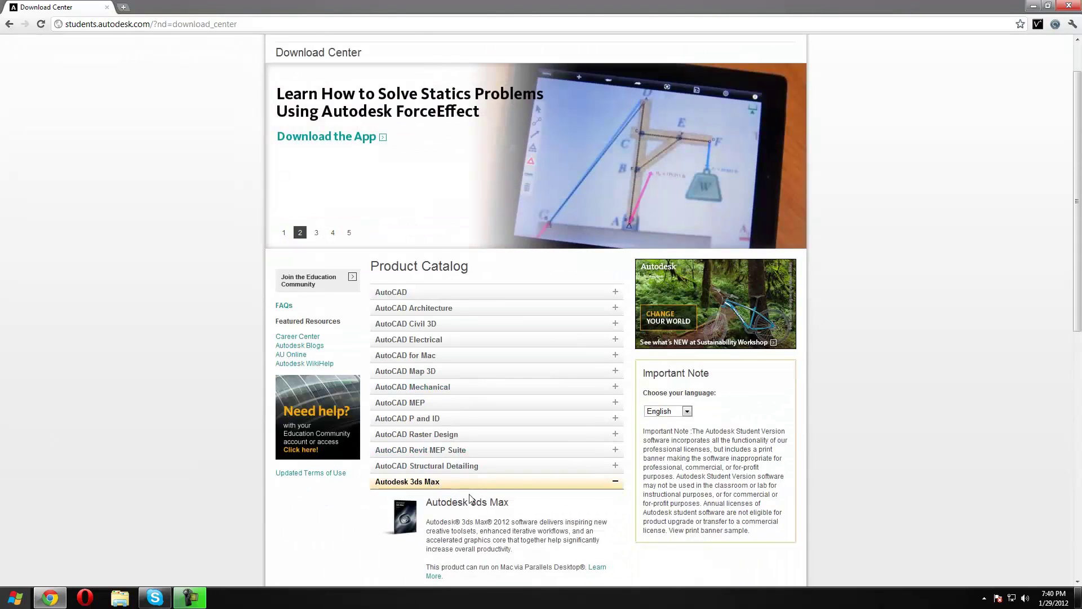
scroll(471, 494, "down", 2)
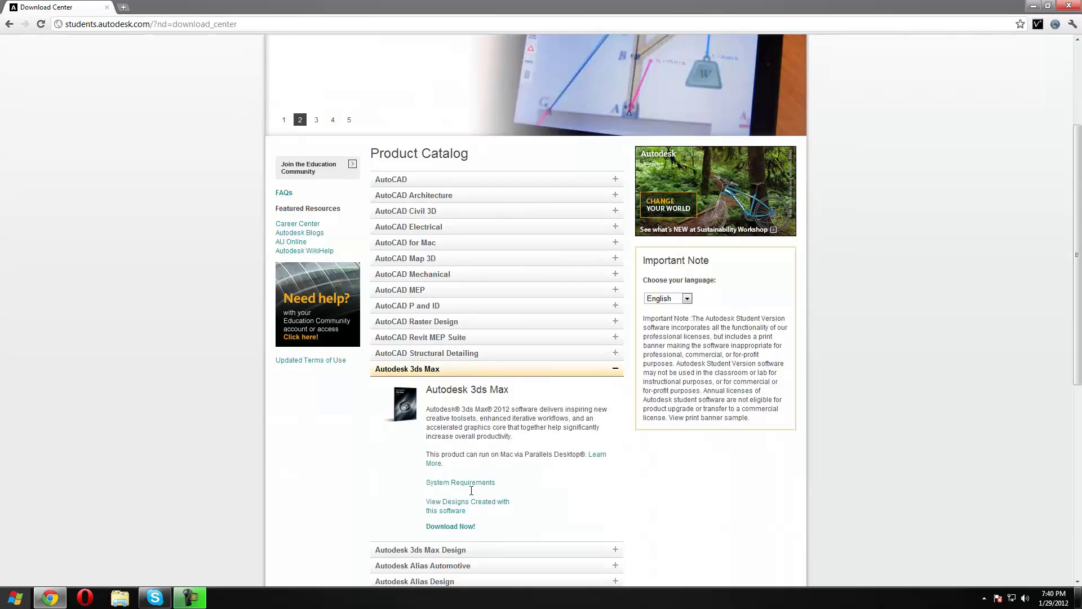
left_click(456, 525)
- Sign in with the account username and password, enable Remember Me, and let the browser save the password
left_click(473, 338)
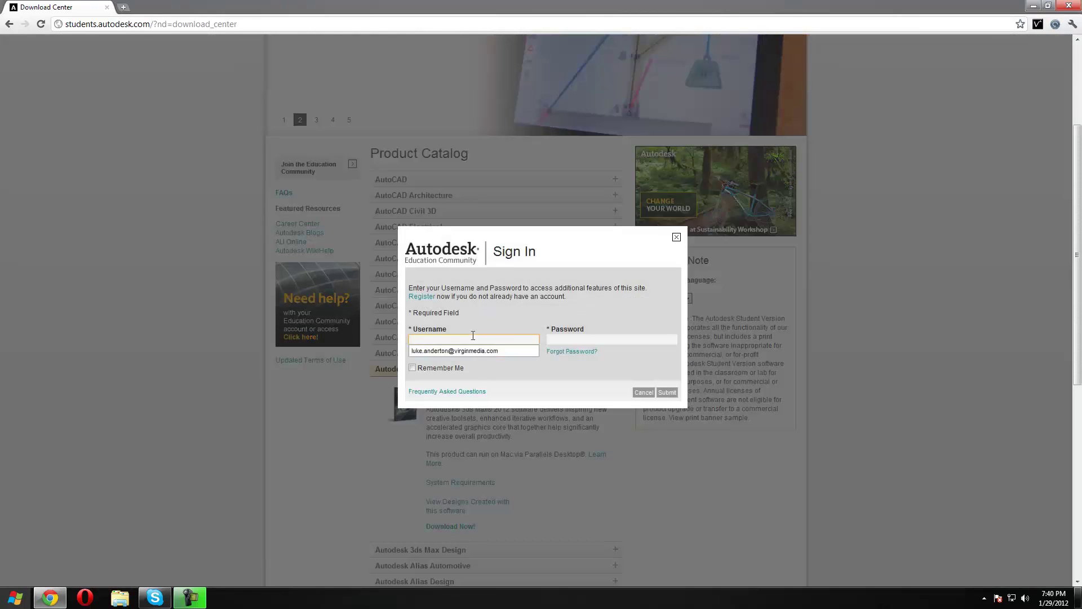
type("lu")
left_click(481, 350)
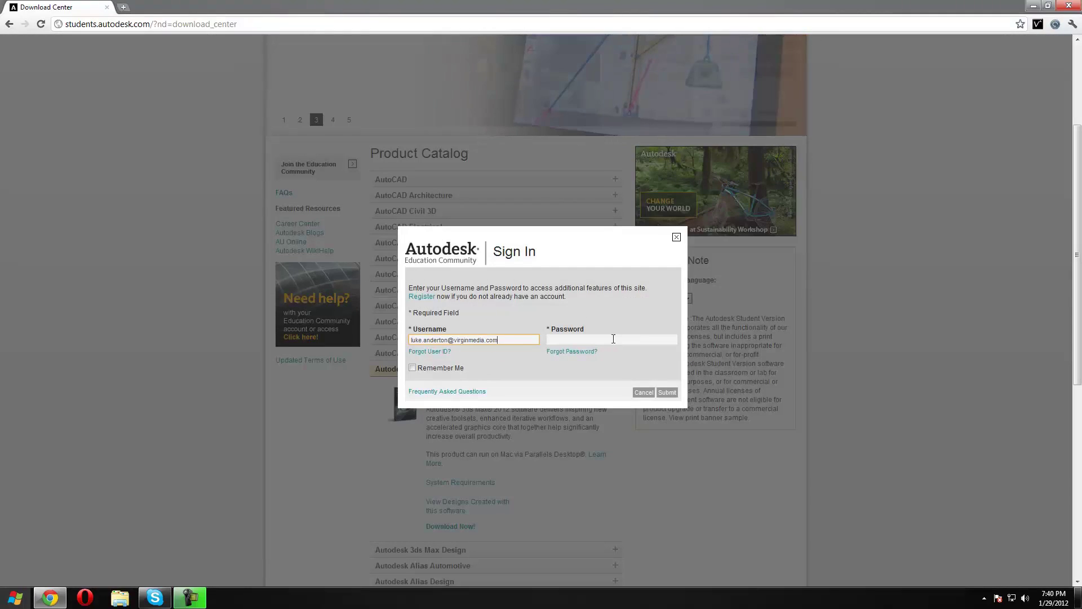
left_click(614, 338)
type("***")
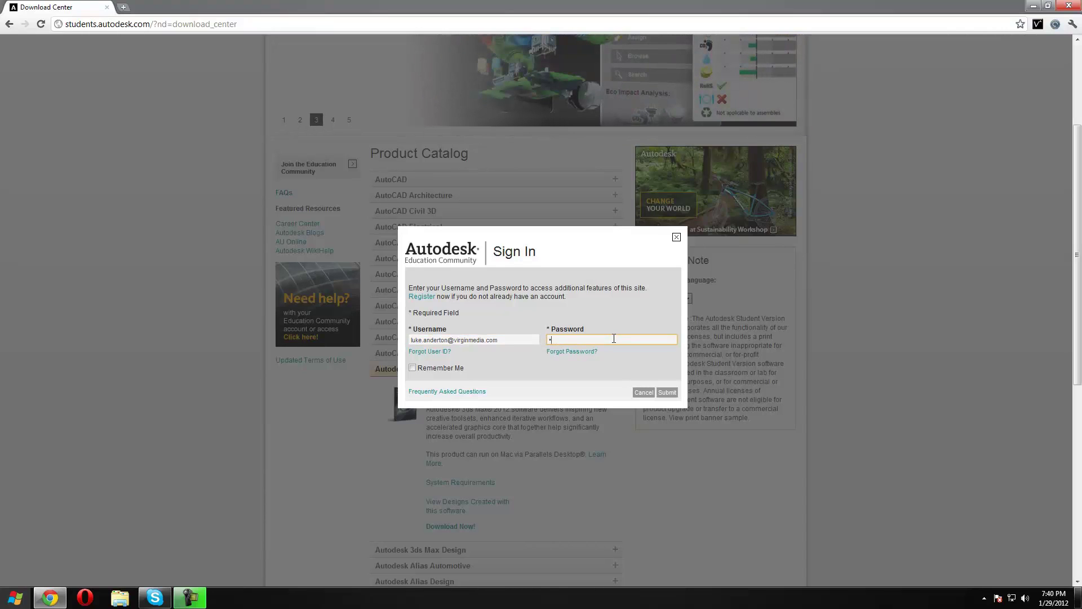
left_click(412, 368)
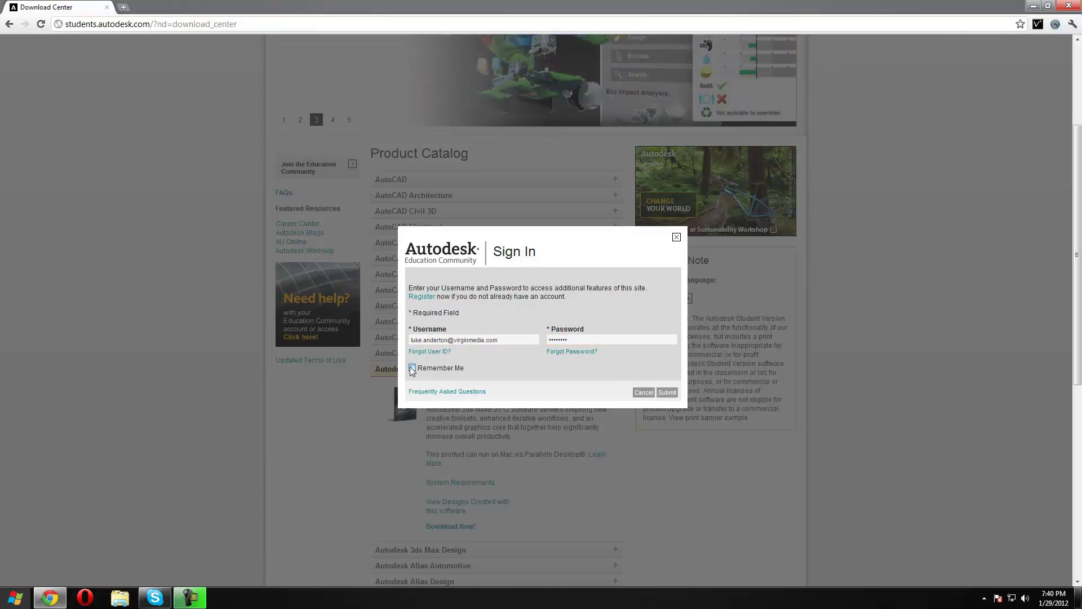
left_click(667, 392)
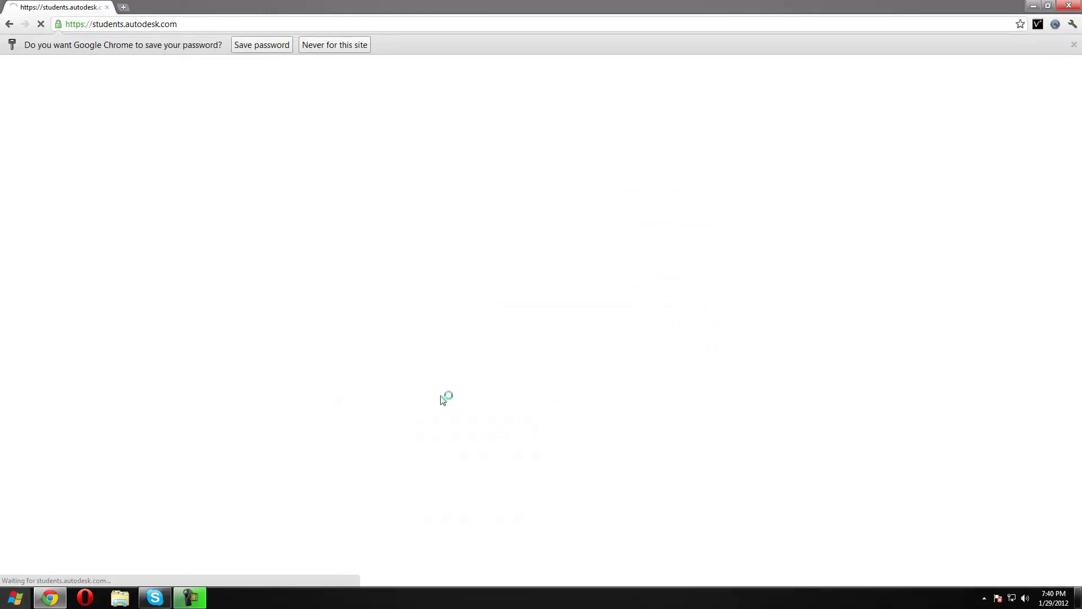
left_click(267, 47)
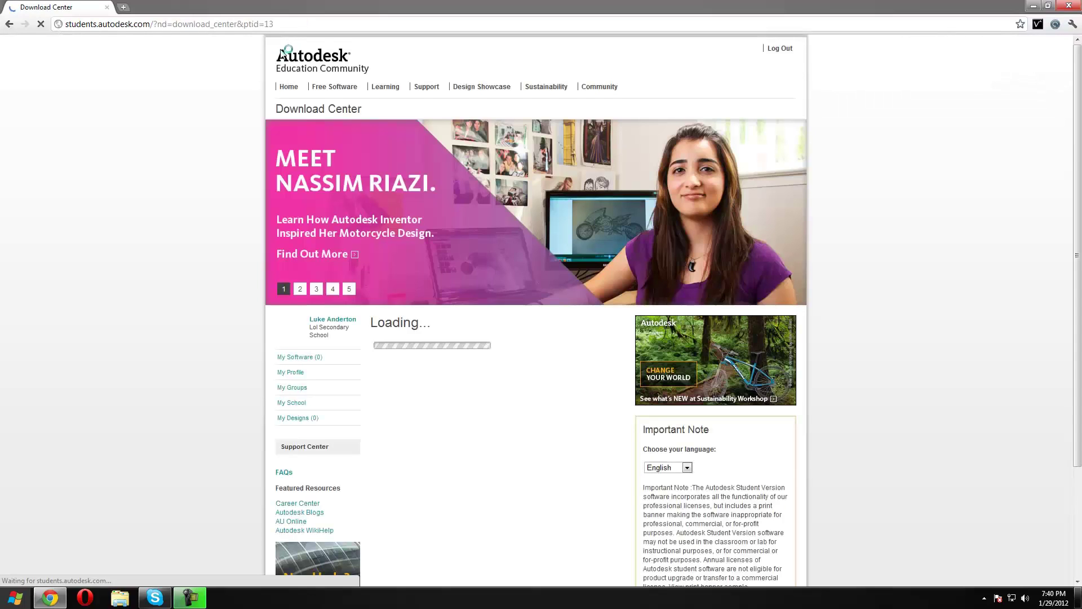
- Download Autodesk 3ds Max version 2012 in English for Windows 32/64bit, acknowledging the download notice
scroll(479, 266, "down", 5)
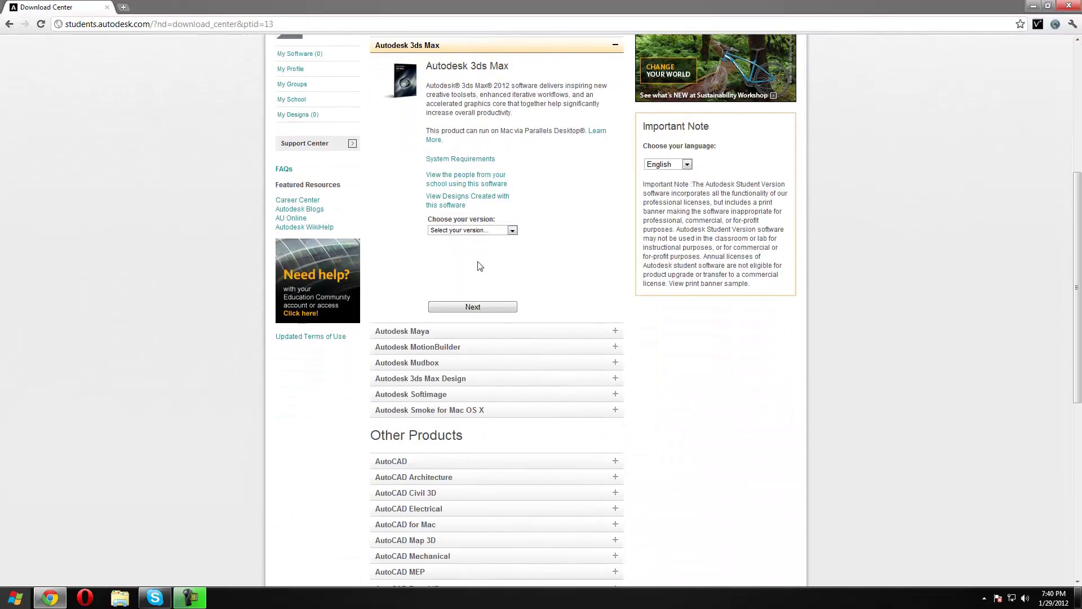
left_click(483, 230)
left_click(448, 247)
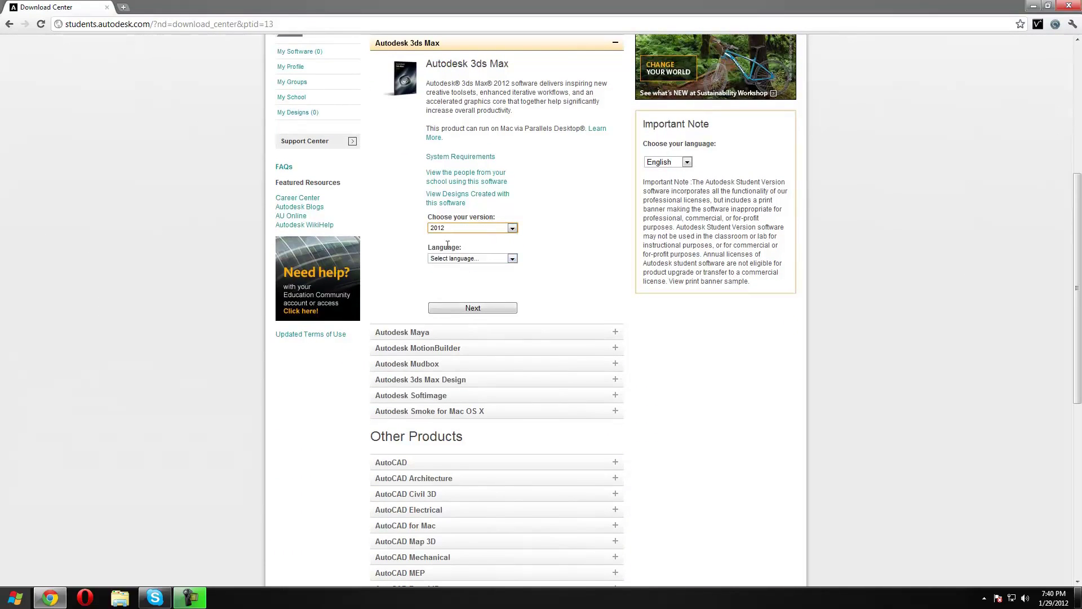
left_click(436, 259)
left_click(453, 276)
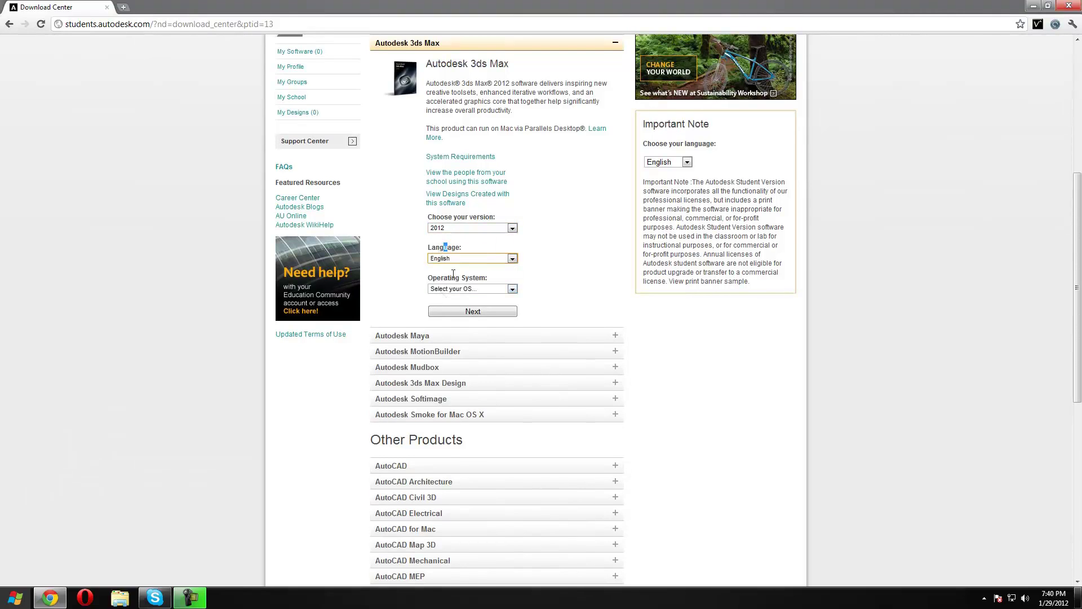
left_click(451, 288)
left_click(451, 307)
left_click(457, 311)
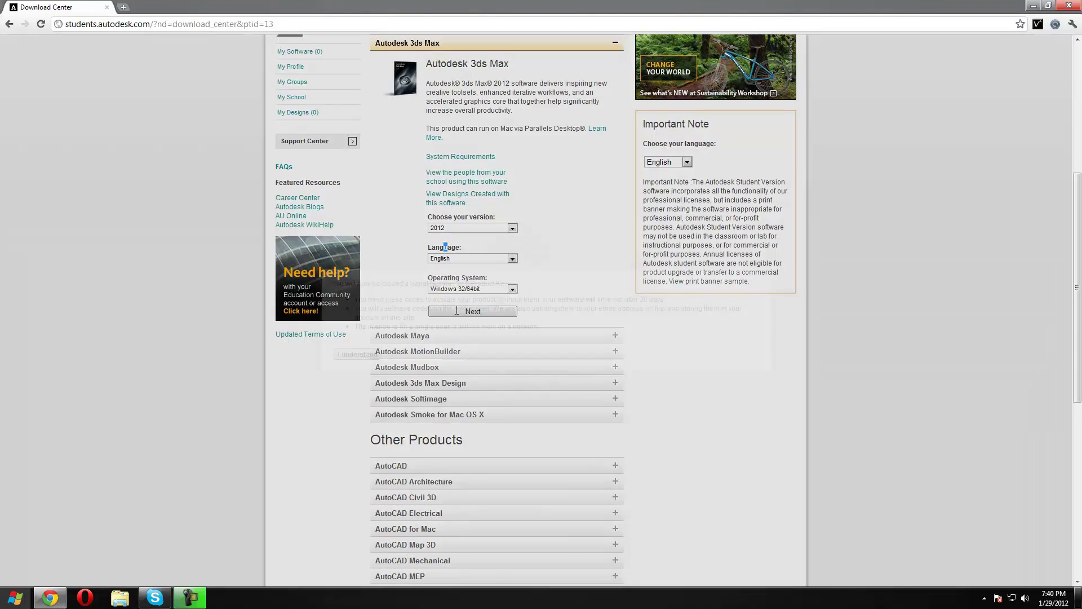
left_click(357, 355)
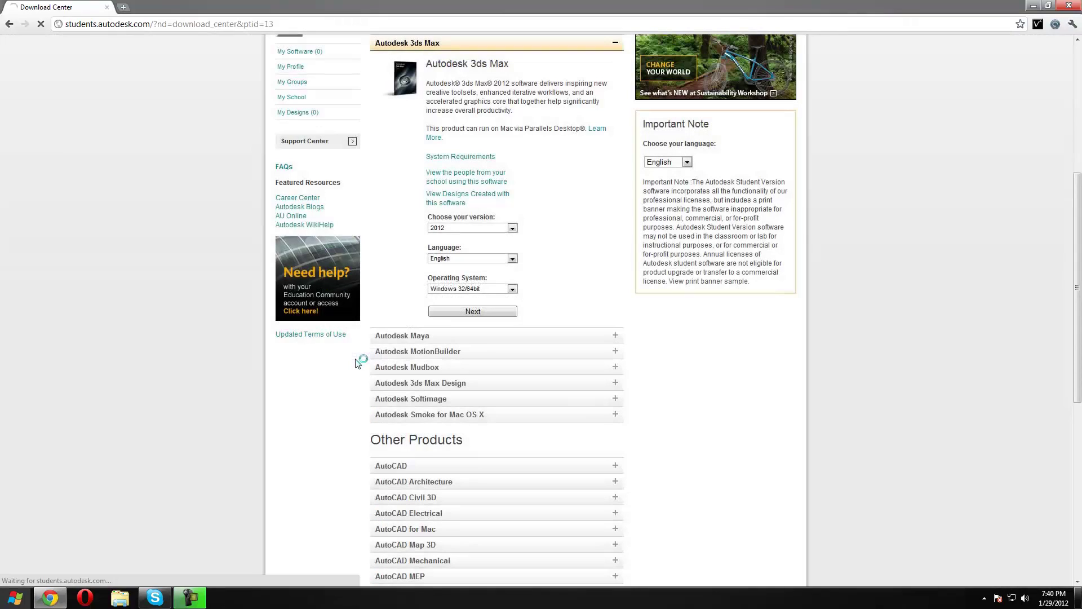
- Restore the browser to a smaller window, enlarge it somewhat, and reposition it near the middle of the desktop
left_click_drag(884, 76, 818, 113)
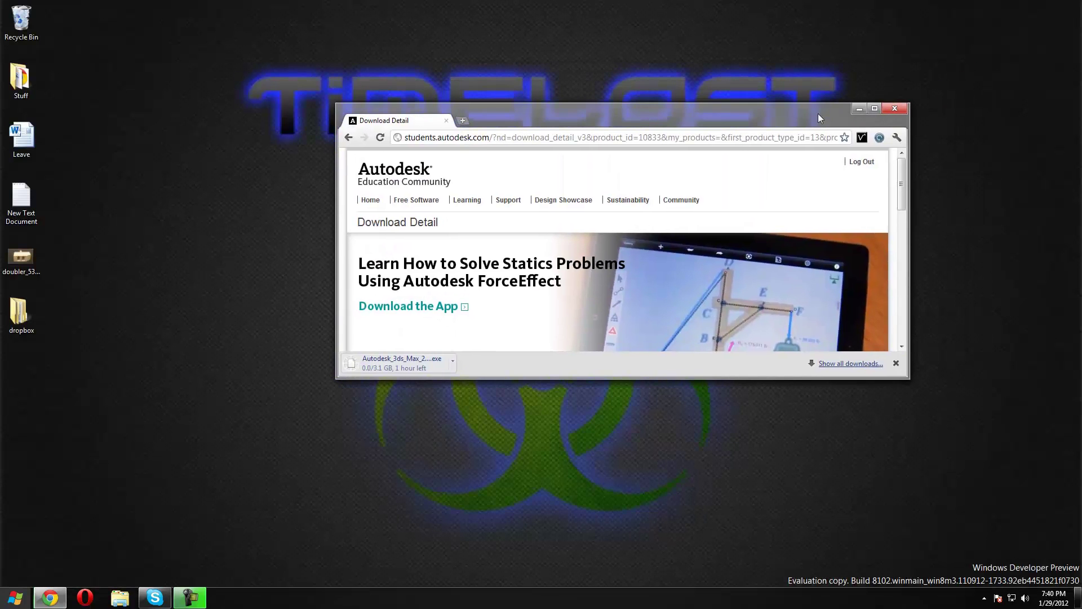
left_click_drag(907, 379, 999, 467)
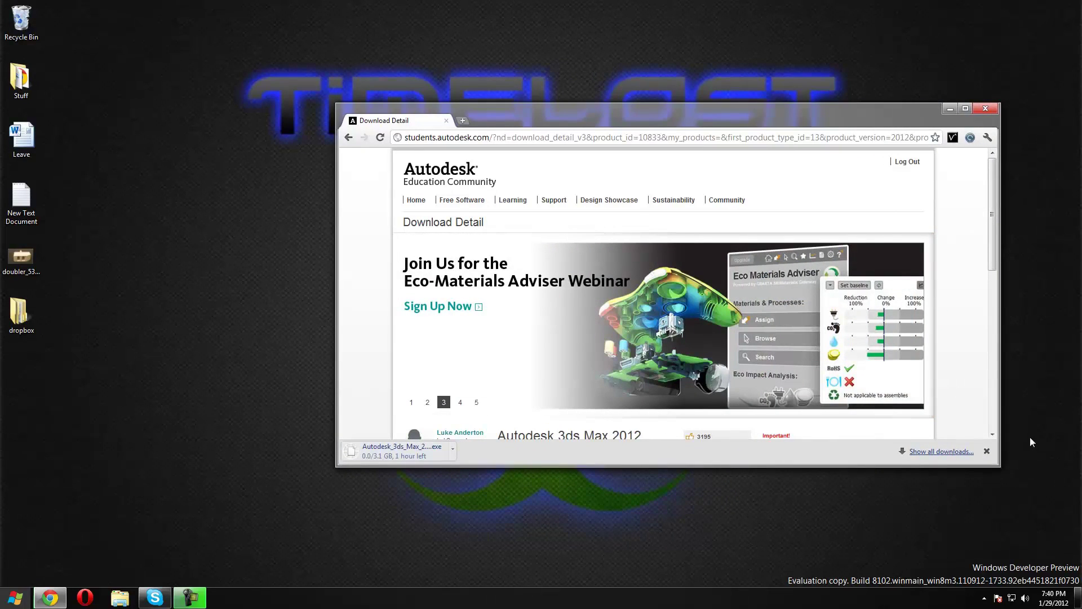
left_click_drag(564, 119, 464, 139)
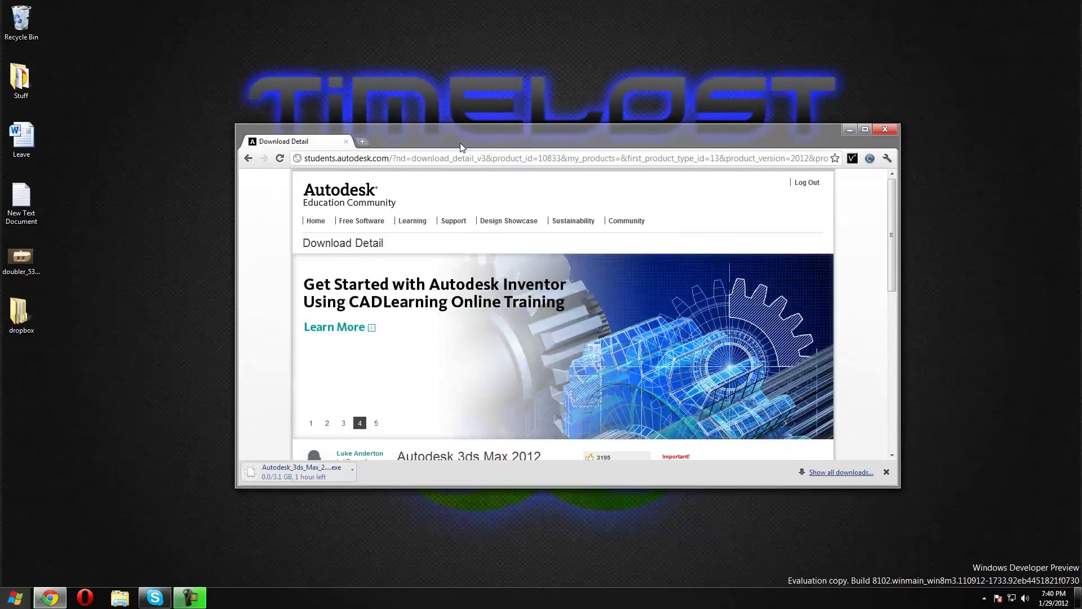
left_click(363, 141)
type("you")
key("Return")
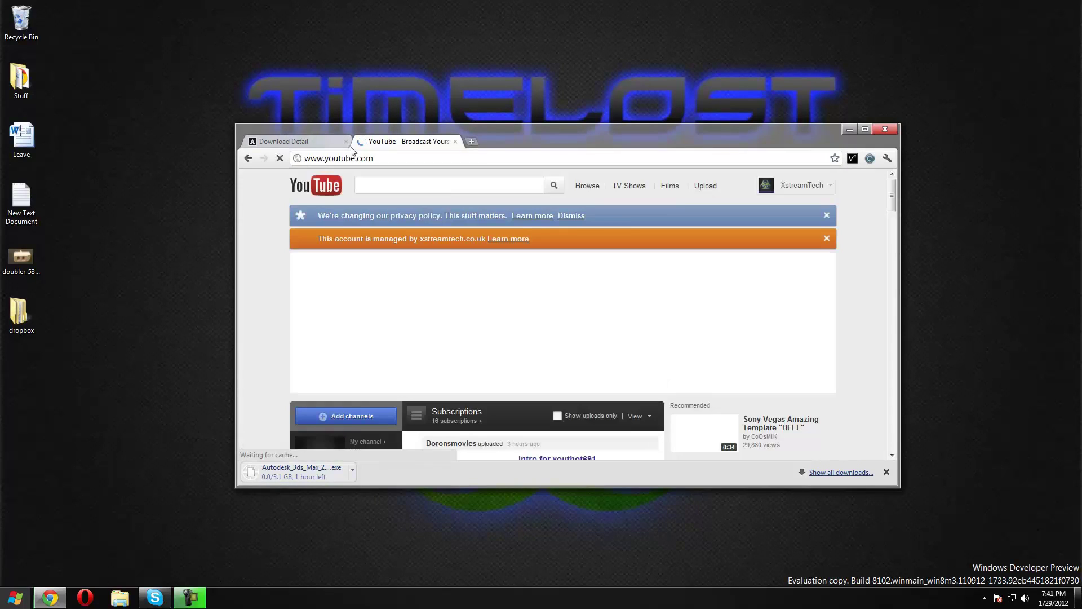
- Open the YouTube account's inbox and look through the list of personal messages
left_click(810, 185)
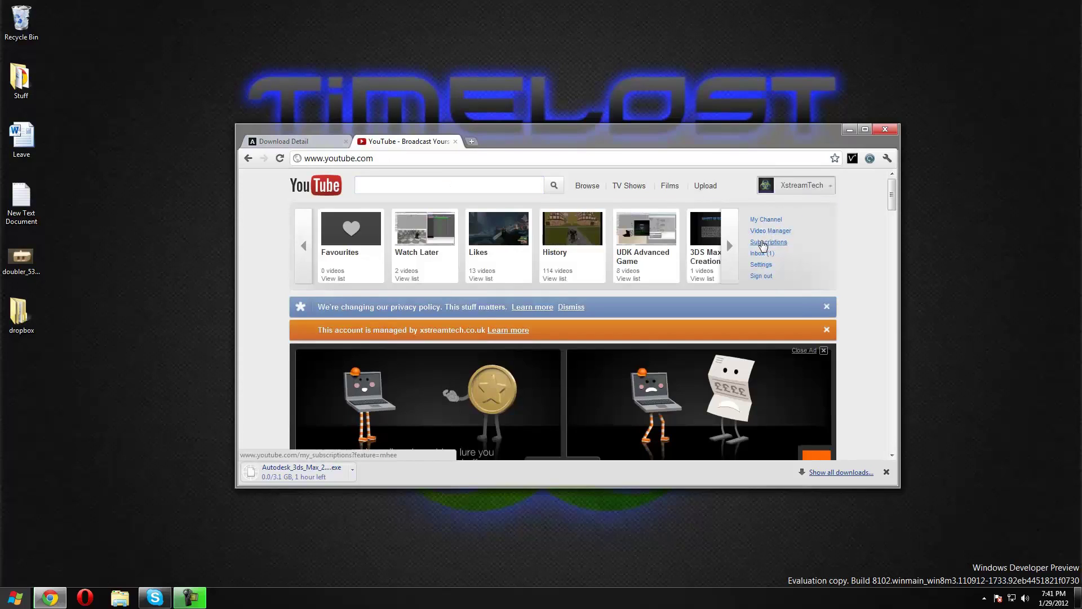
scroll(761, 242, "down", 2)
scroll(760, 242, "down", 3)
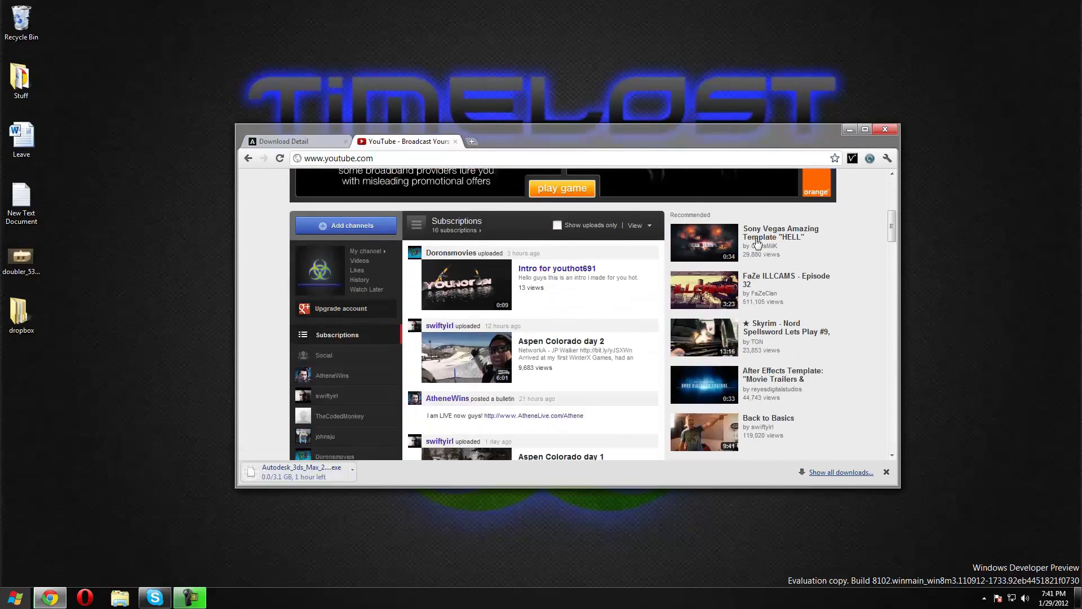
scroll(762, 231, "up", 6)
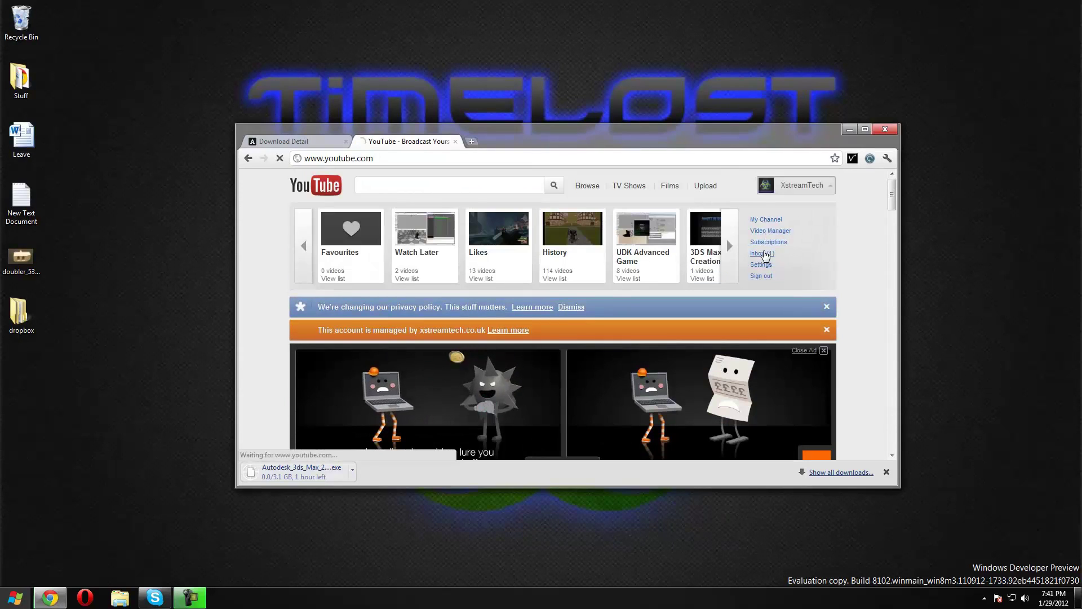
left_click(762, 253)
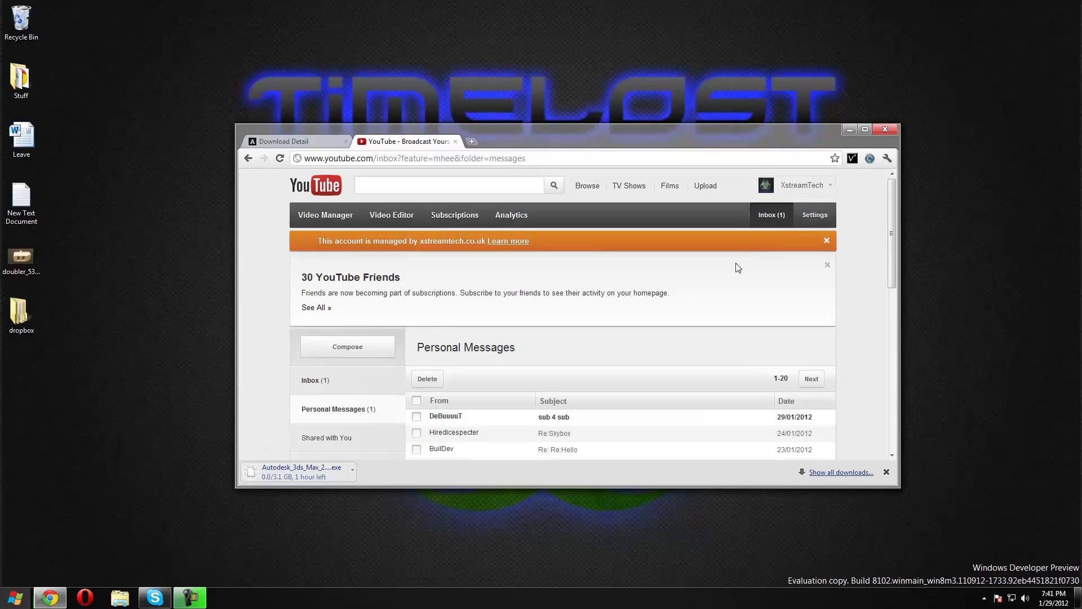
scroll(723, 275, "down", 1)
scroll(721, 276, "down", 3)
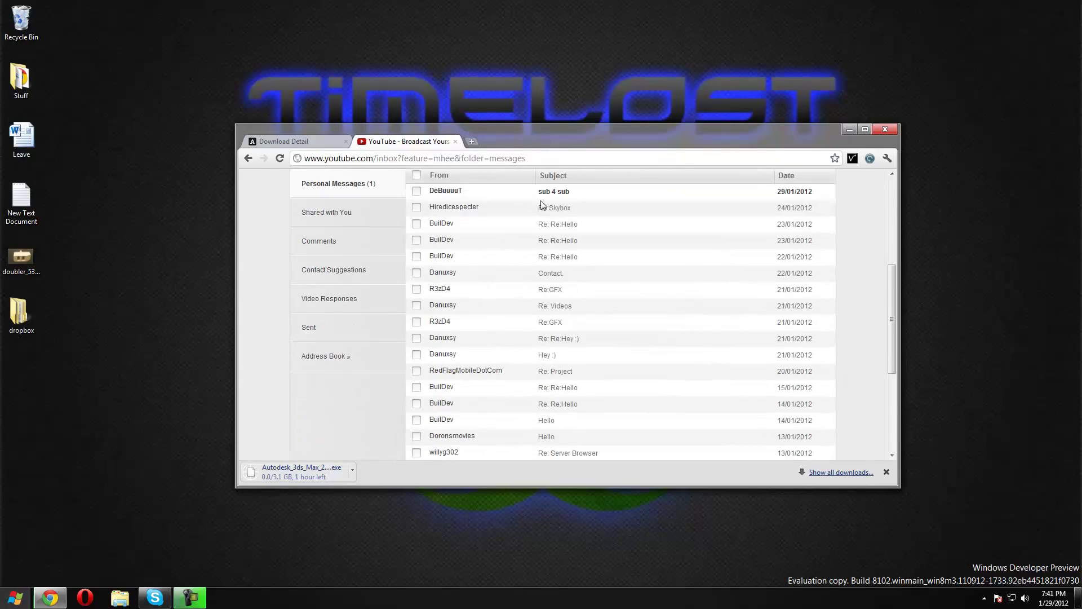
- Return to the top of the YouTube inbox and open the XstreamTech account menu
left_click(442, 161)
scroll(816, 258, "up", 5)
left_click(800, 185)
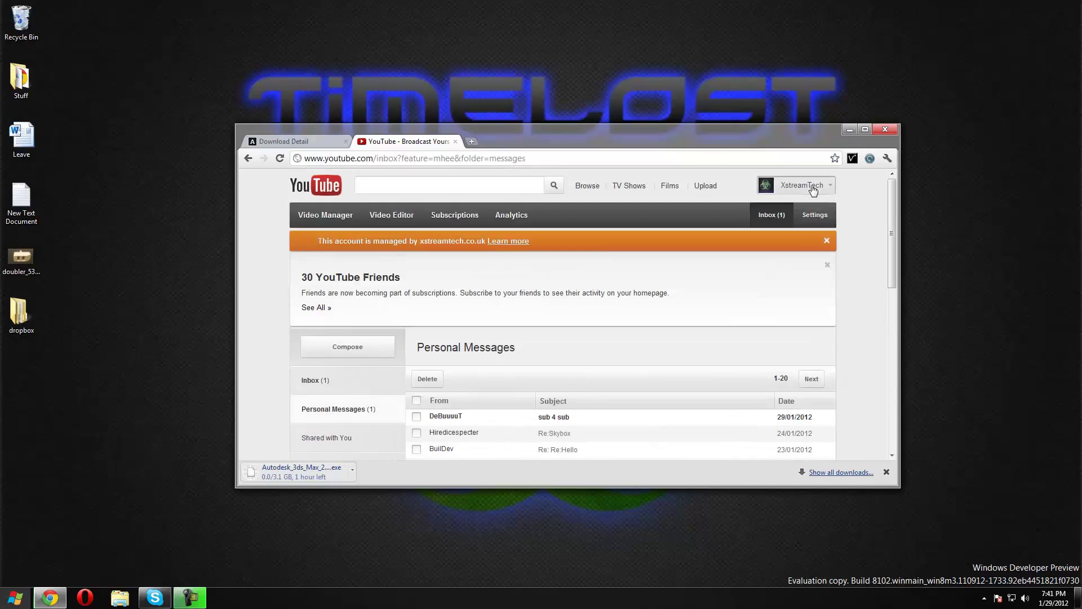
left_click(762, 267)
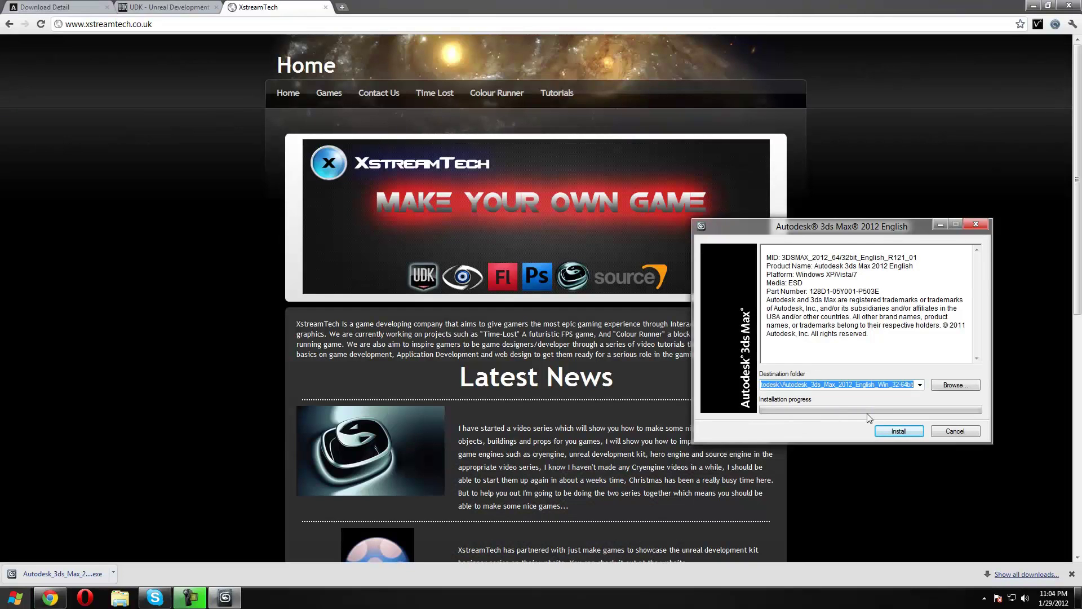
- Extract the Autodesk 3ds Max 2012 English setup files to the suggested destination folder
left_click(905, 430)
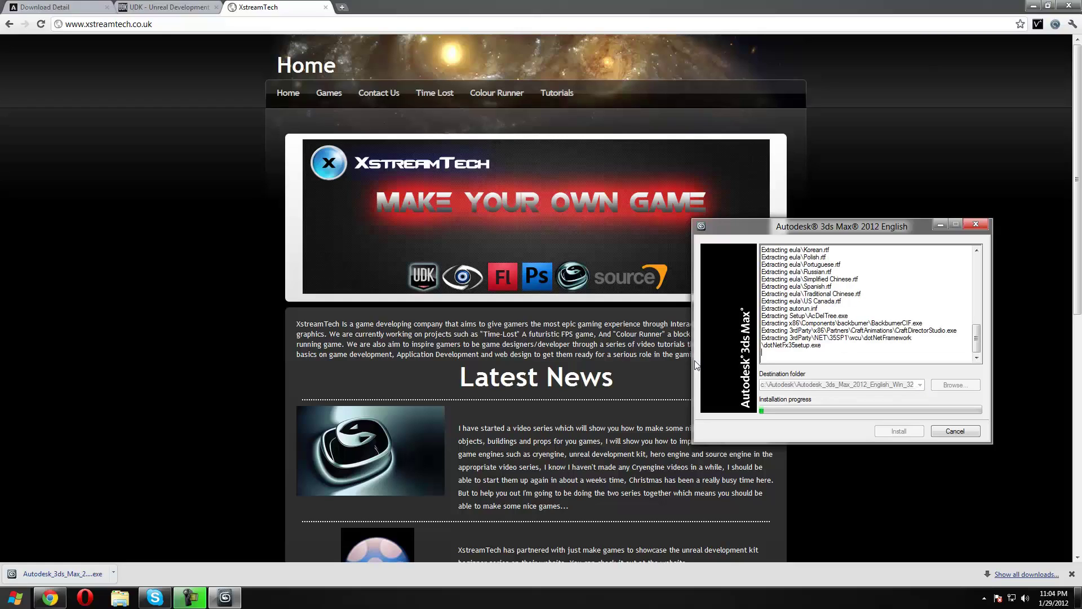
- View the UDK website's home page in its open browser tab while the setup files extract
left_click(192, 8)
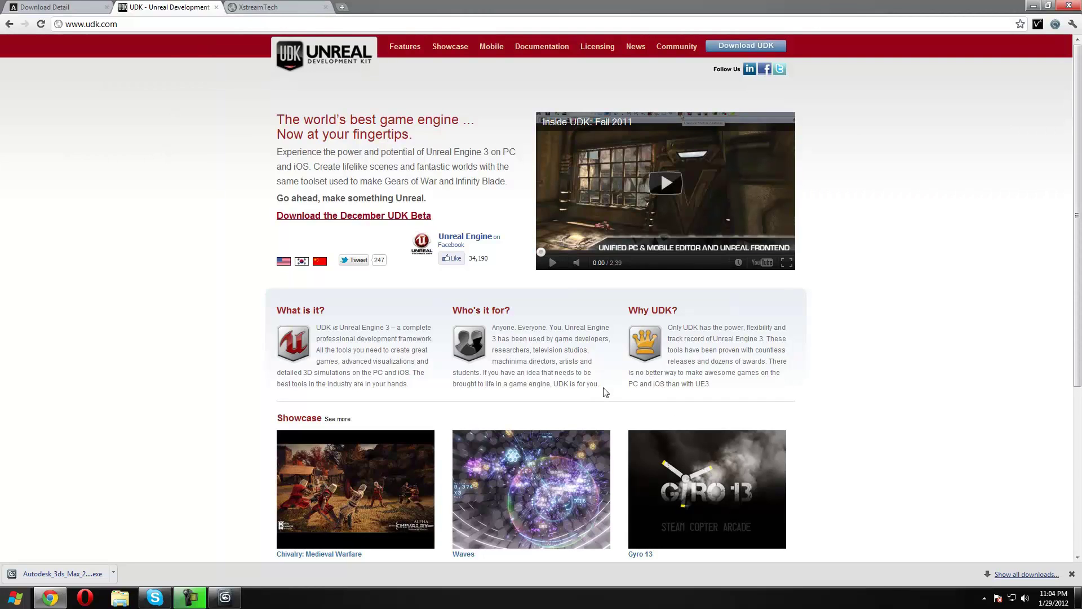
mouse_move(601, 388)
left_mouse_down()
mouse_move(541, 360)
mouse_move(525, 327)
mouse_move(492, 326)
mouse_move(602, 388)
left_mouse_up()
left_click(492, 330)
left_click(603, 388)
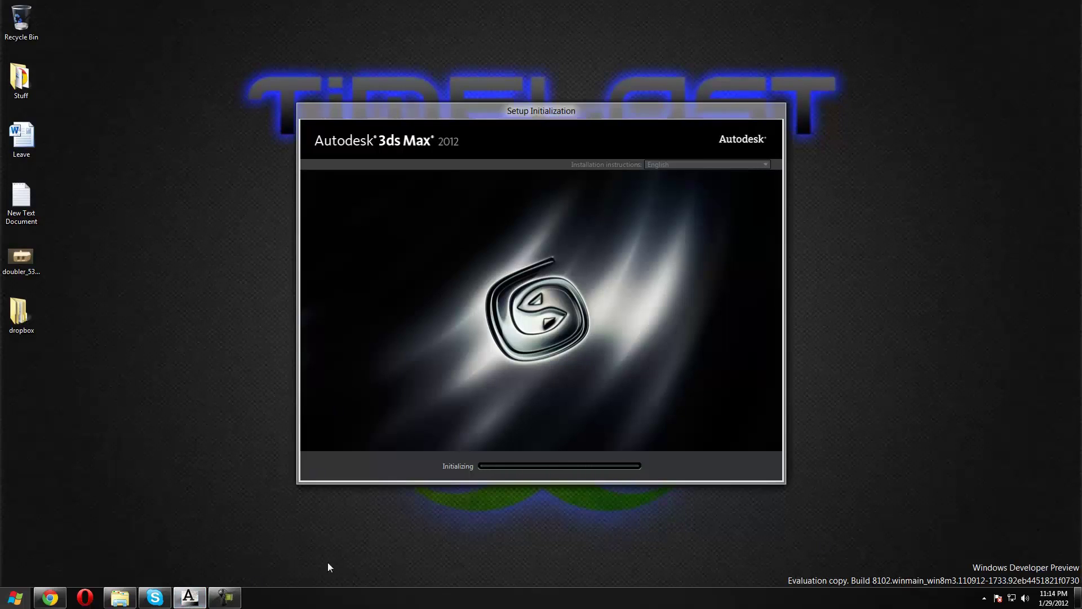
left_click(224, 597)
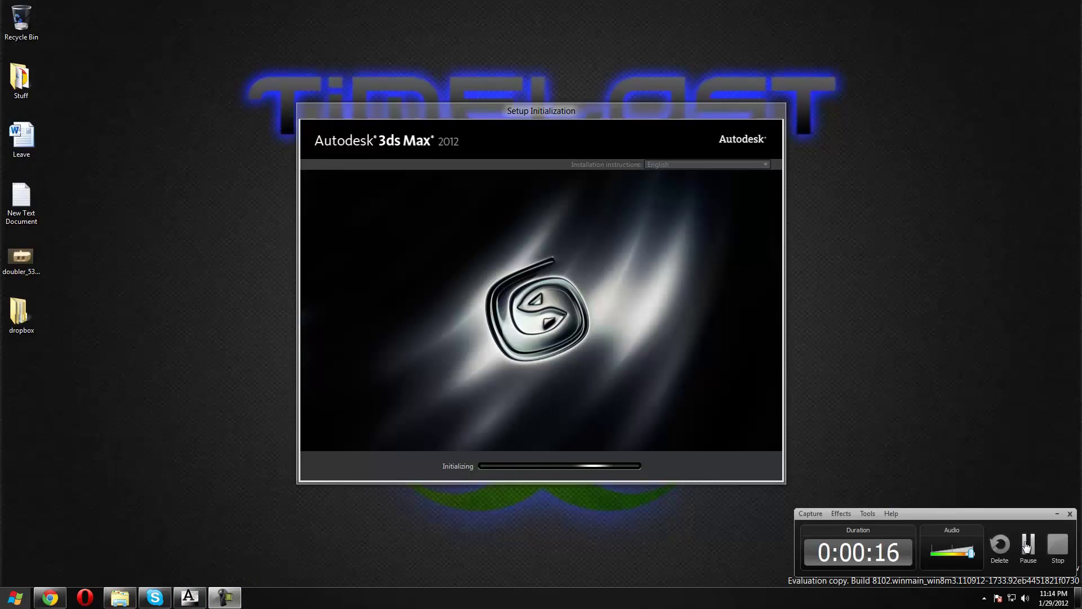
left_click(1019, 555)
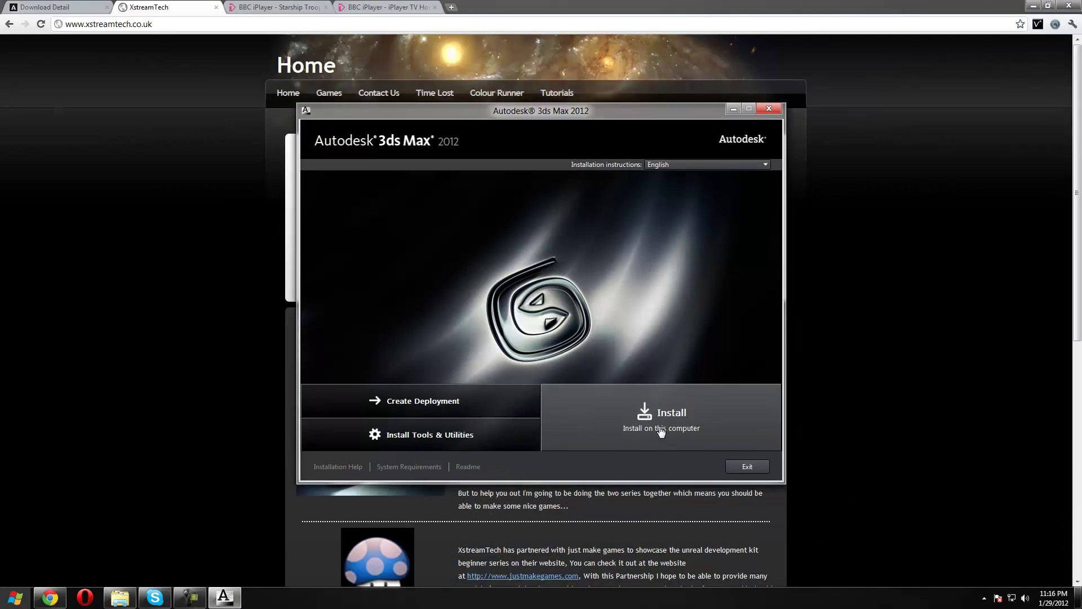
- Try to install 3ds Max 2012 on this computer, and dismiss the Autodesk Installer error report without sending it
left_click(685, 416)
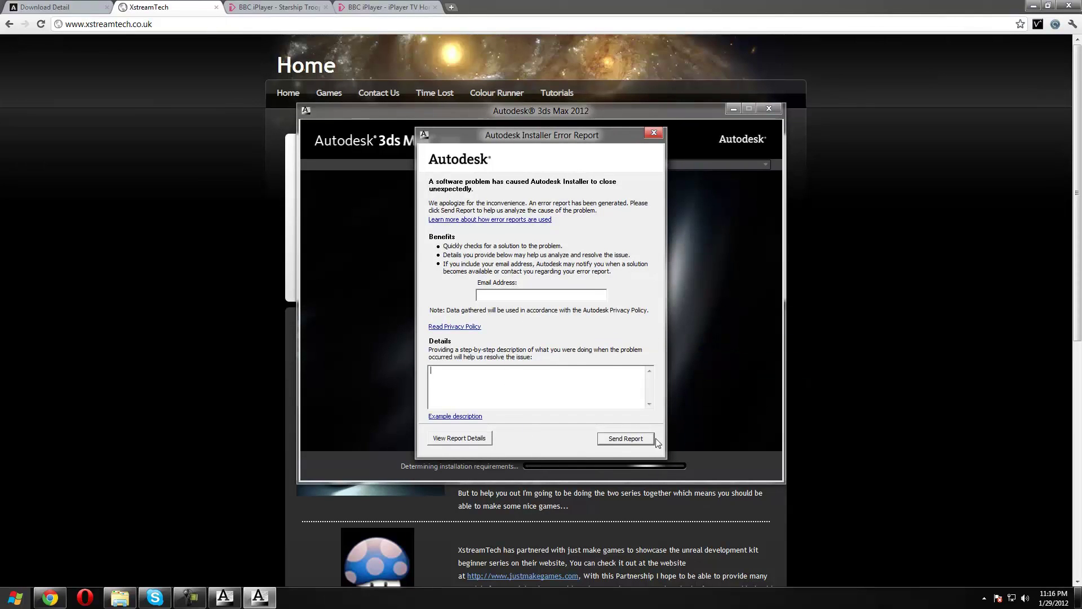
left_click(655, 136)
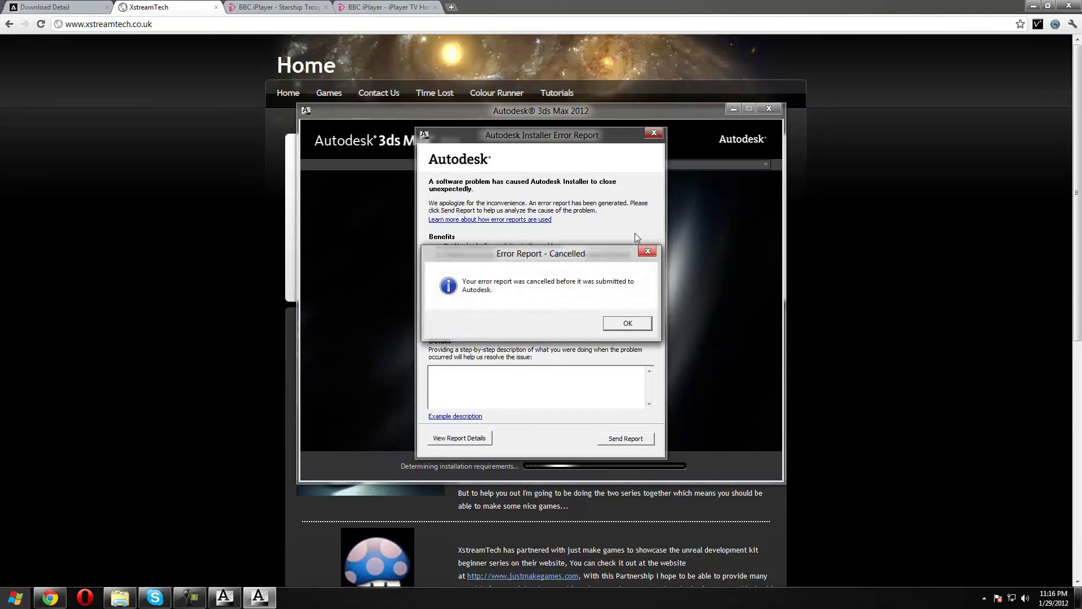
left_click(617, 324)
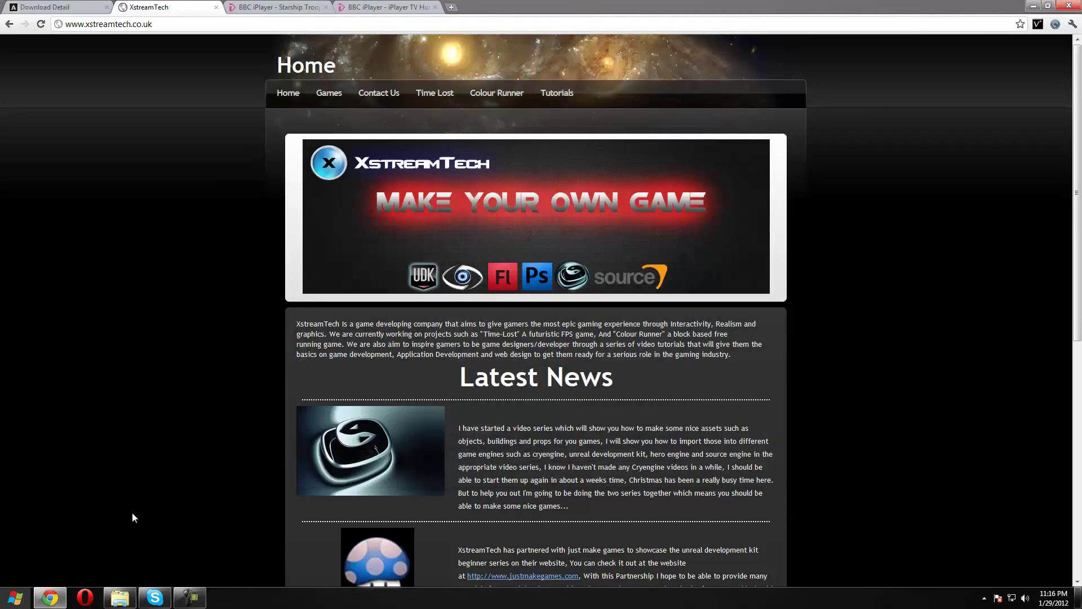
left_click(190, 596)
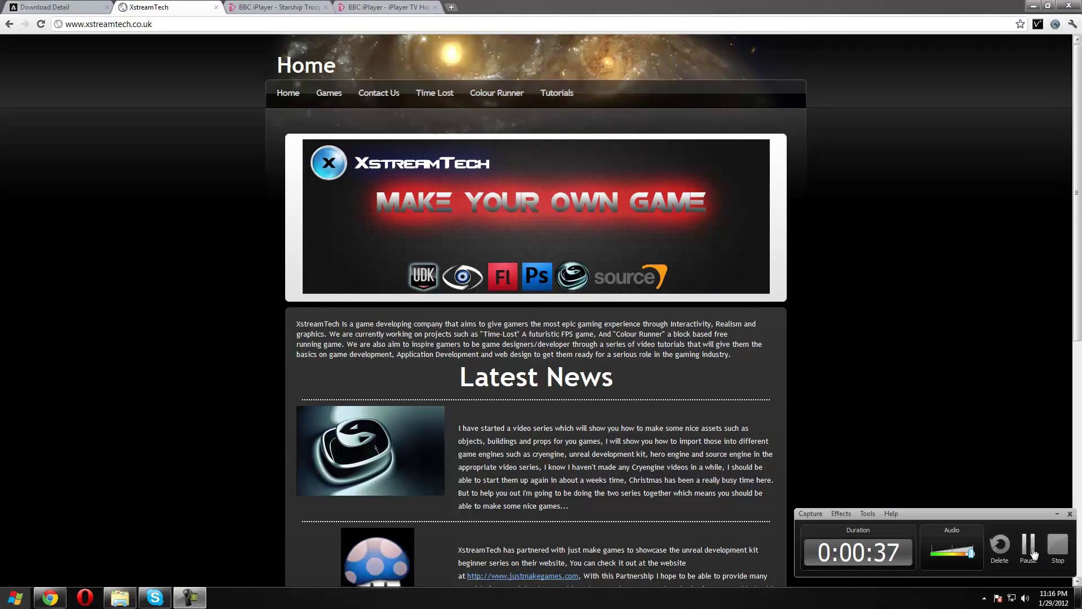
- Switch to File Explorer, launch Setup32 from the Autodesk_3ds_Max_2012_English_Win_32-64bit folder, and minimize the folder window
key("alt+Tab")
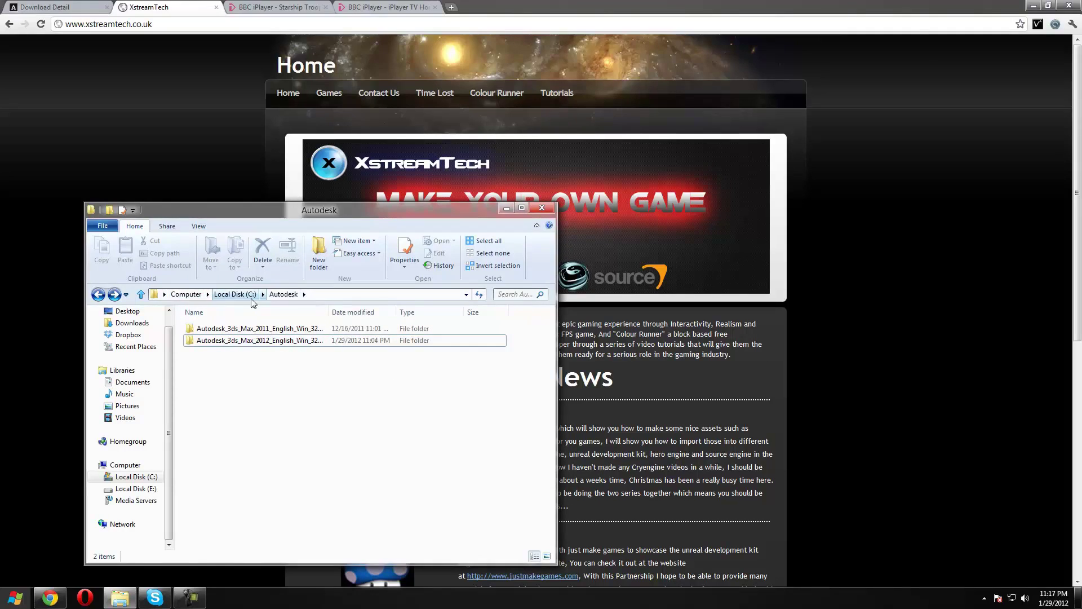
double_click(261, 342)
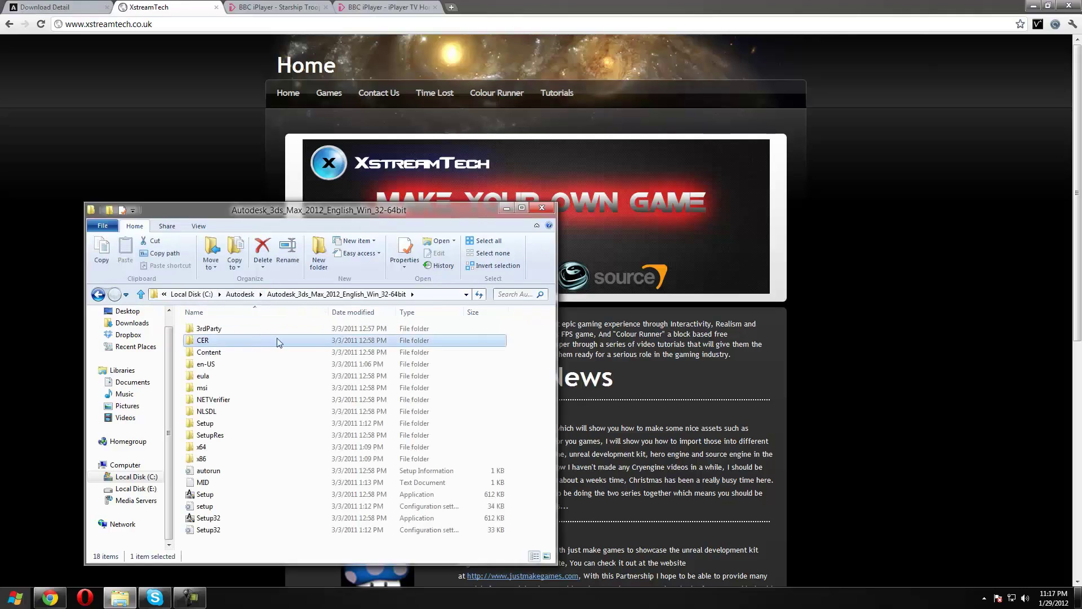
left_click(223, 469)
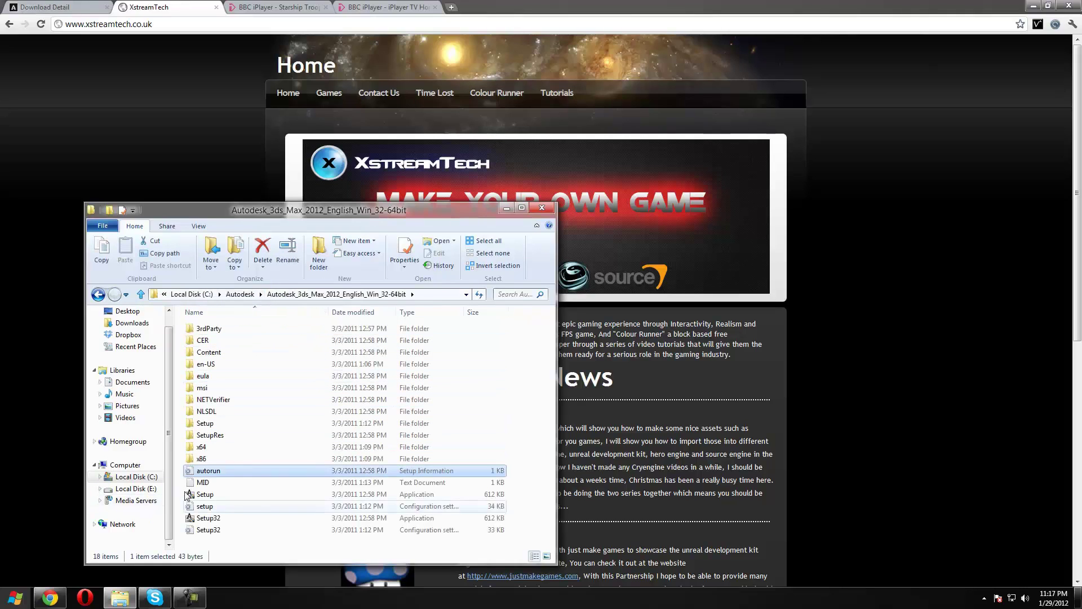
double_click(220, 518)
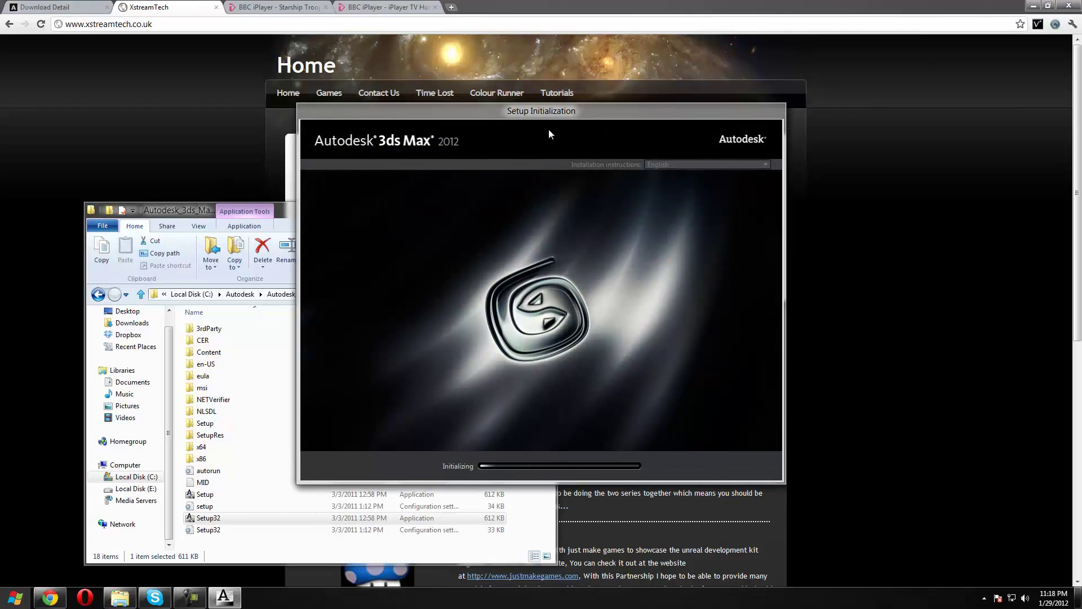
left_click(531, 526)
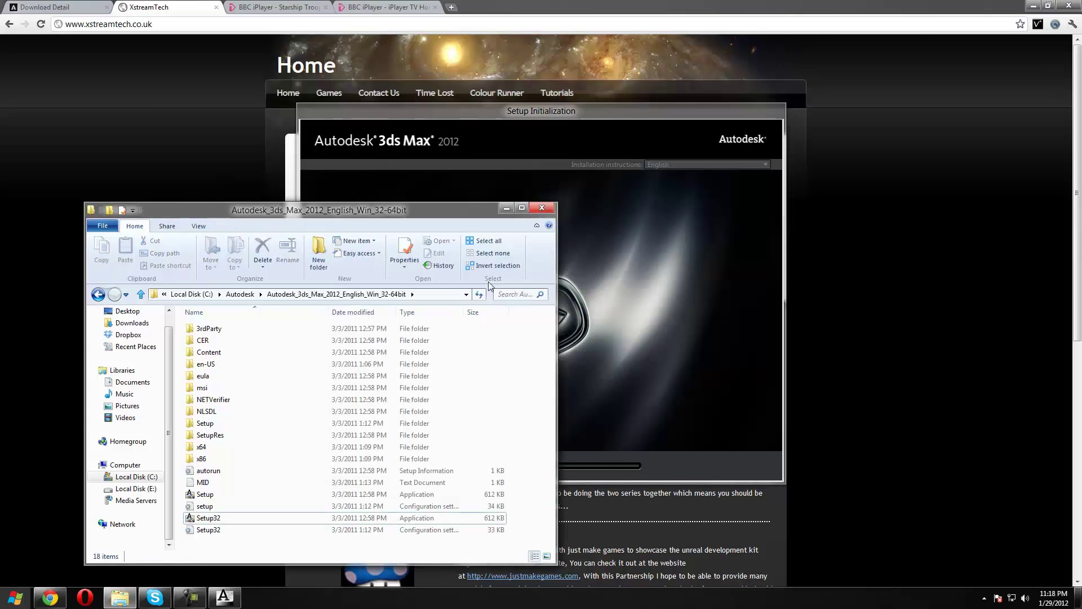
left_click(506, 209)
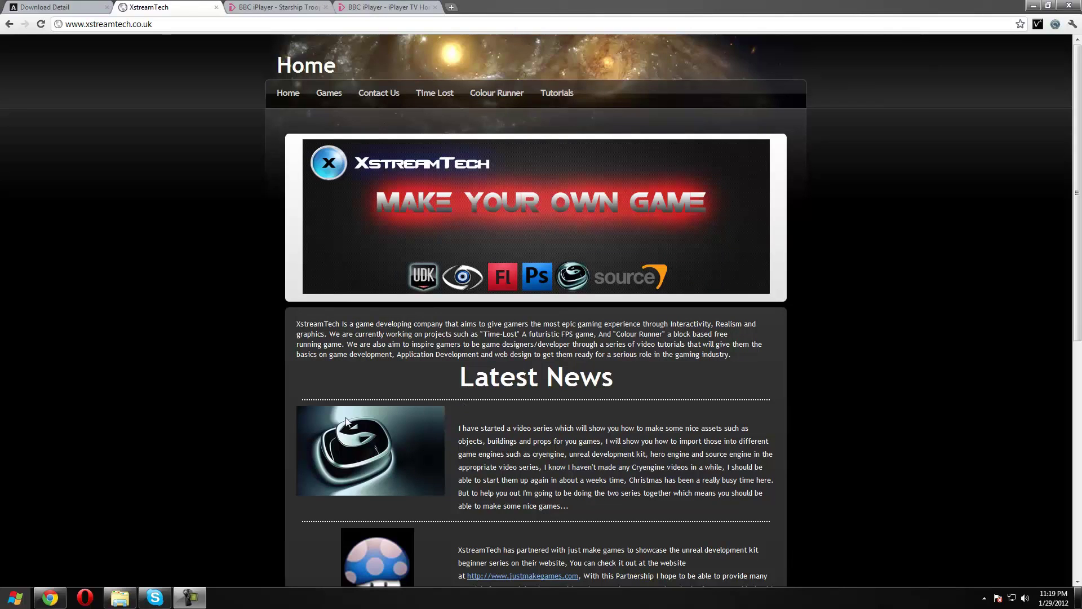
left_click(187, 595)
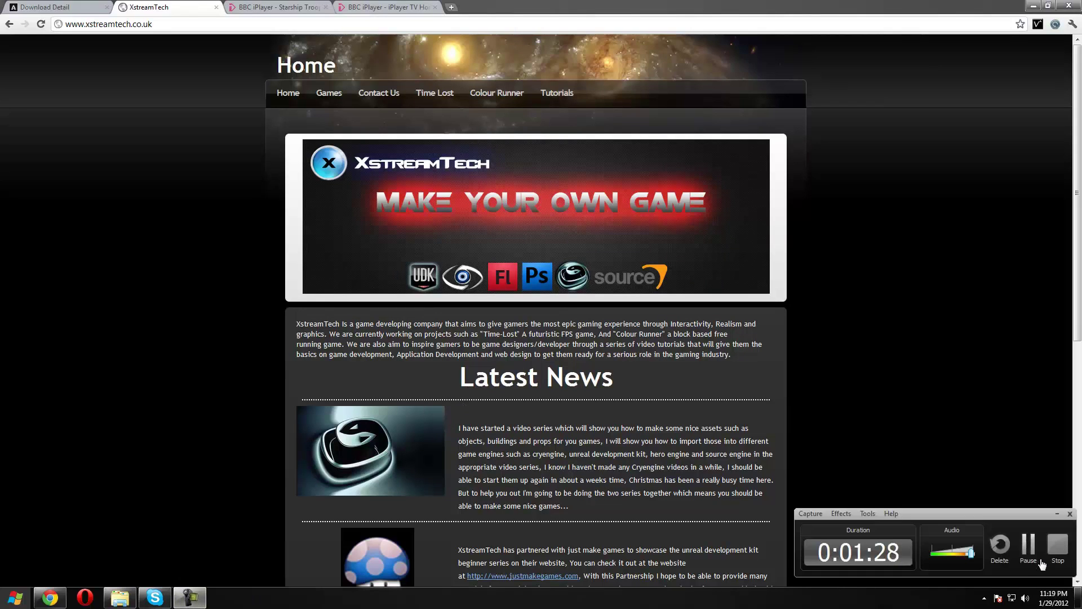
left_click(1029, 547)
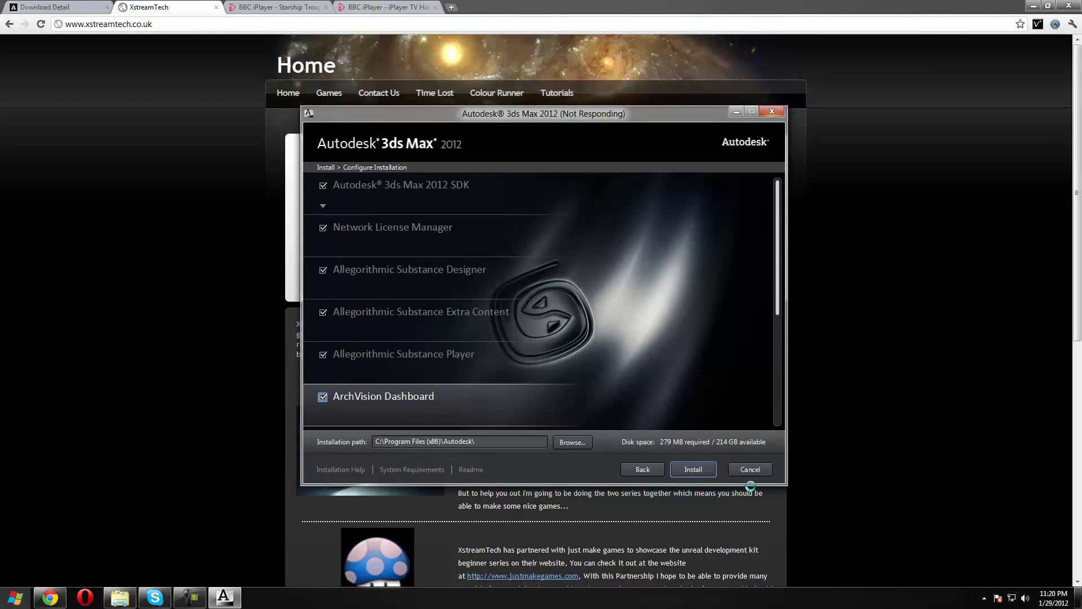
left_click(184, 594)
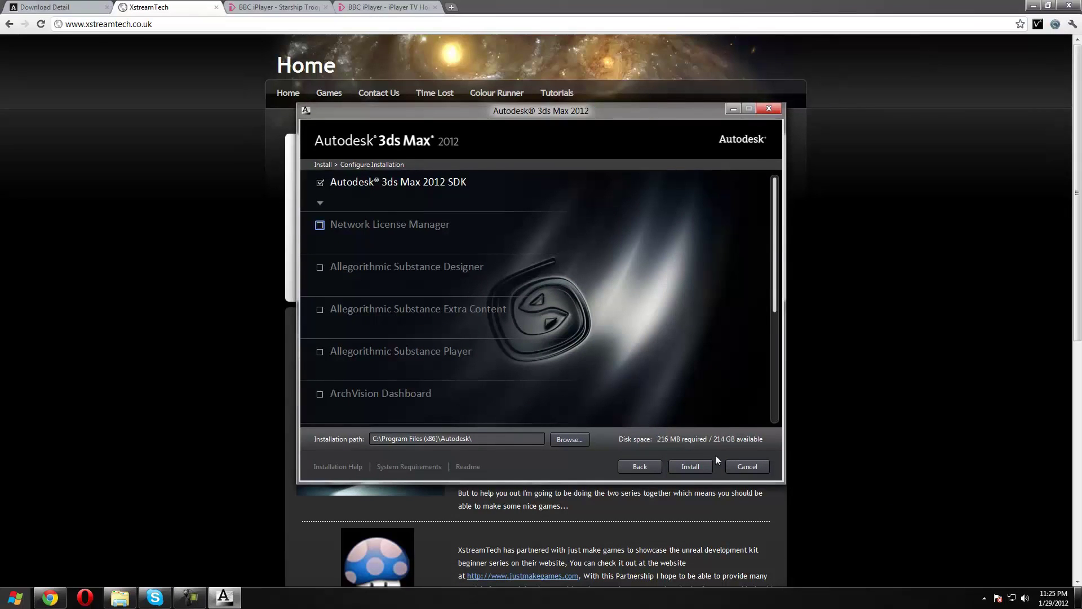
- Start installing the selected 3ds Max 2012 components to C:\Program Files (x86)\Autodesk\
left_click(694, 466)
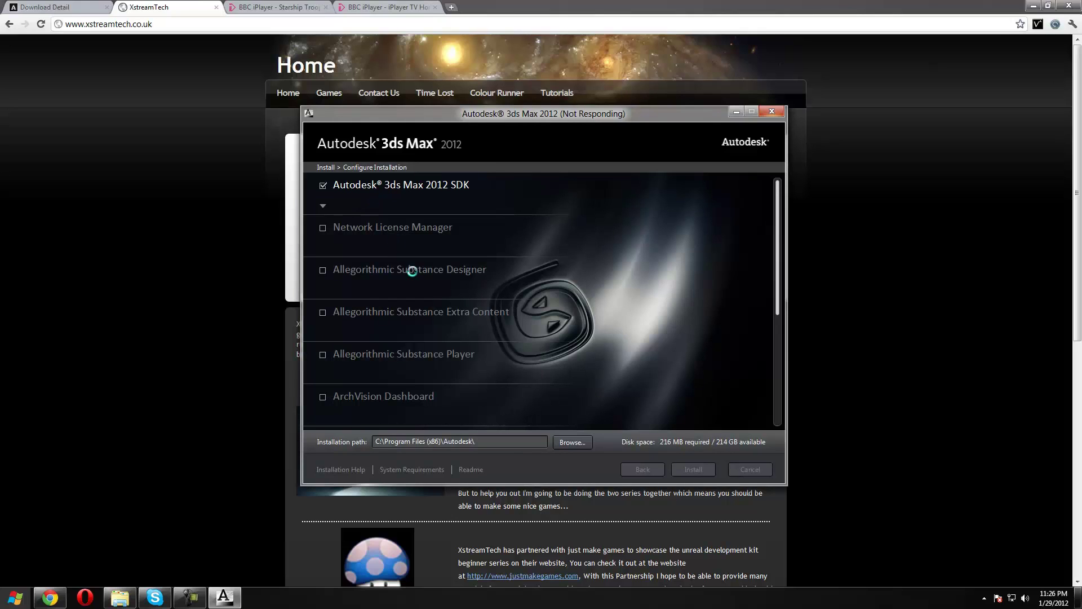
left_click(204, 602)
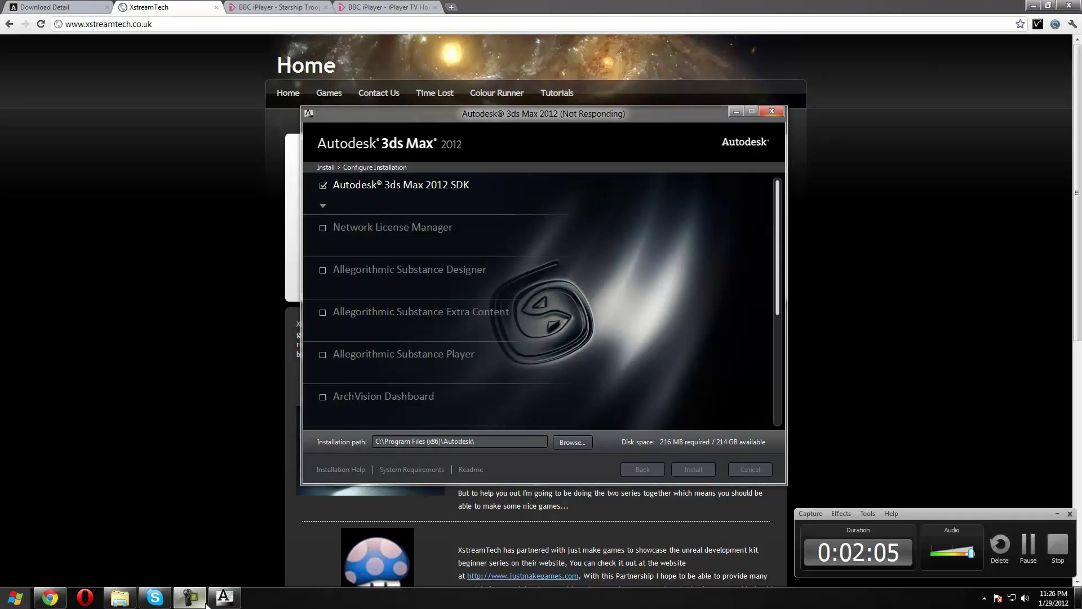
left_click(1027, 545)
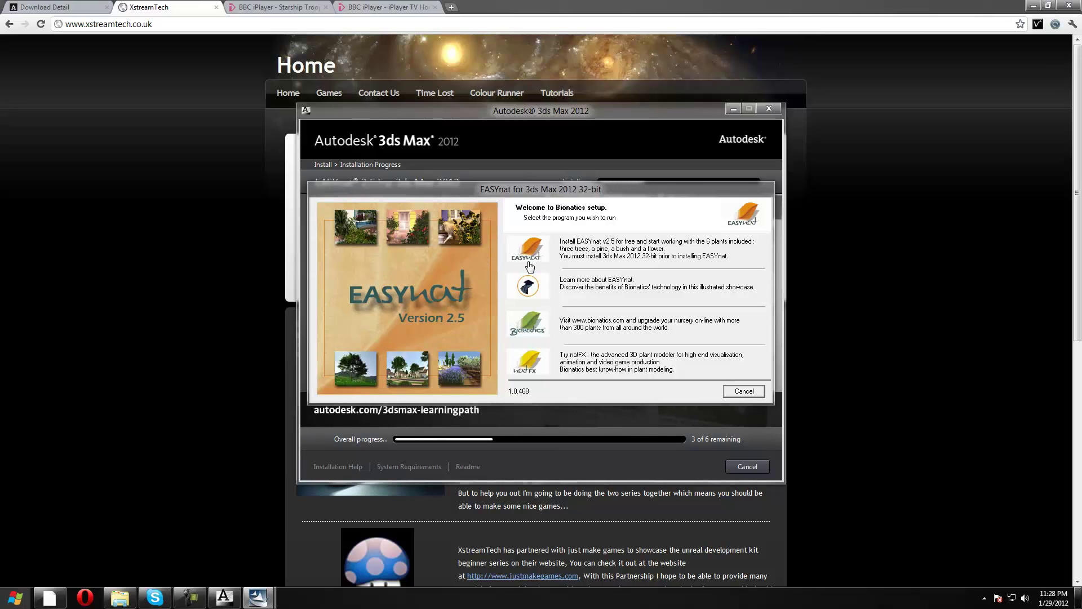
- Start the EASYnat v2.5 setup for 3ds Max 2012 32-bit and accept its license agreement
left_click(560, 237)
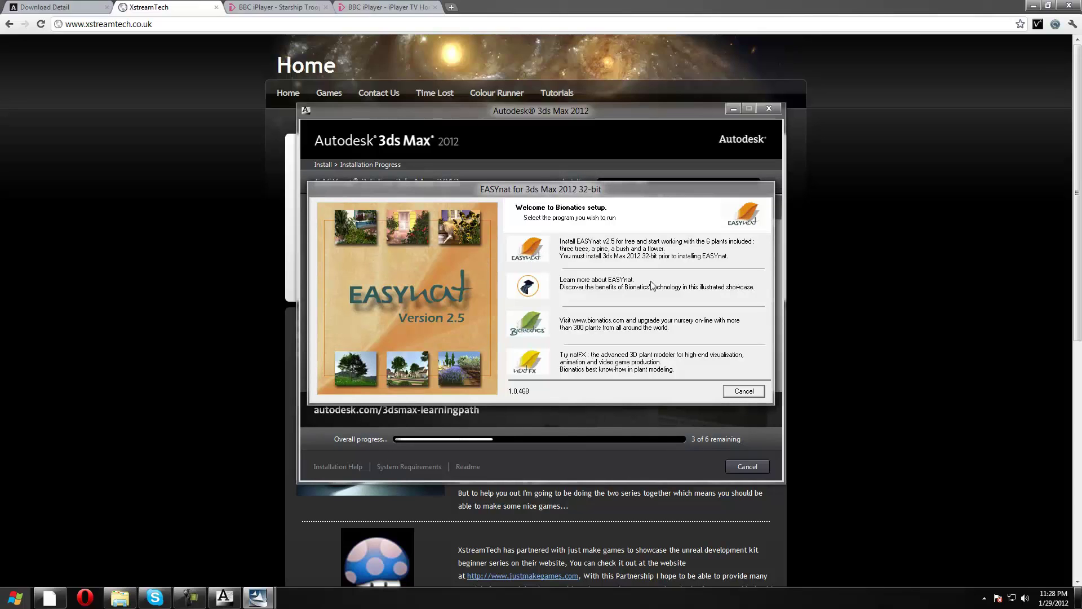
left_click(536, 259)
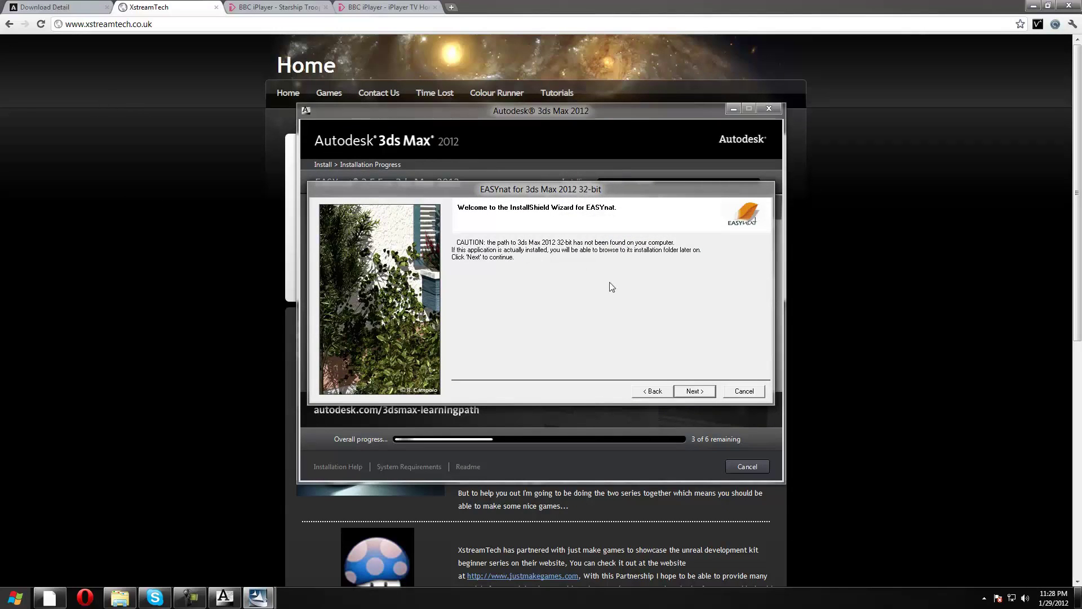
left_click(695, 391)
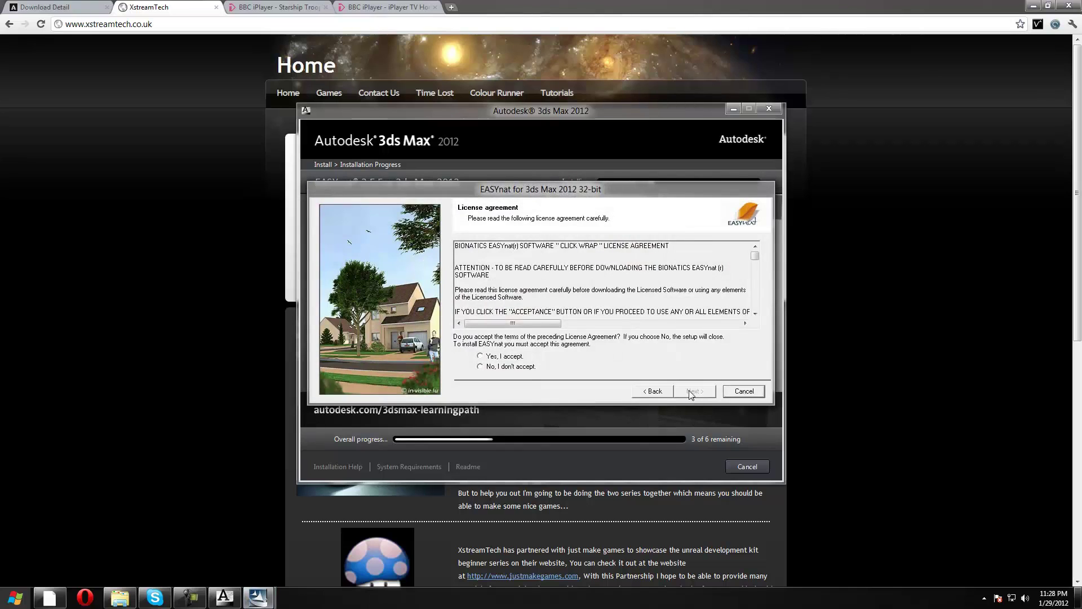
left_click(496, 356)
left_click(695, 391)
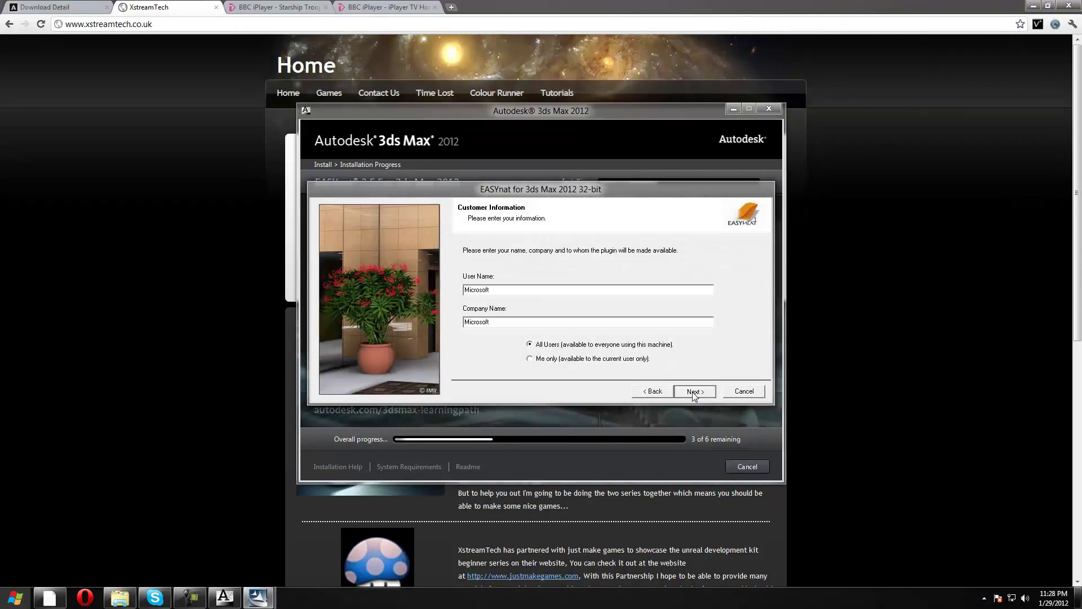
- Keep the default customer information for All Users, install EASYnat to C:\Program Files\Bionatics\EASYnatMAX2012, and finish the wizard
left_click(493, 293)
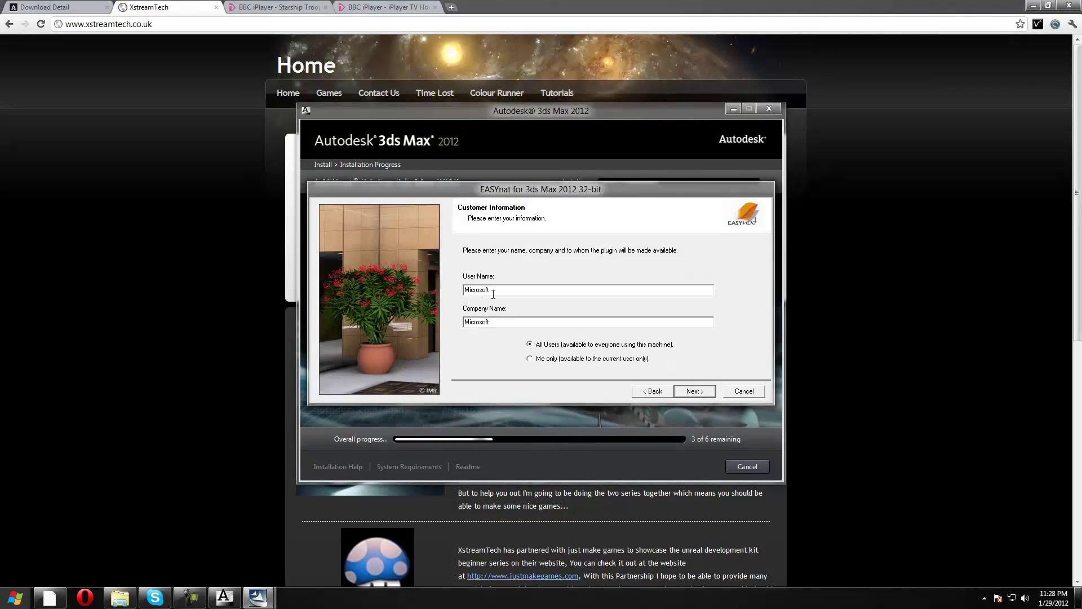
left_click(696, 393)
left_click(702, 394)
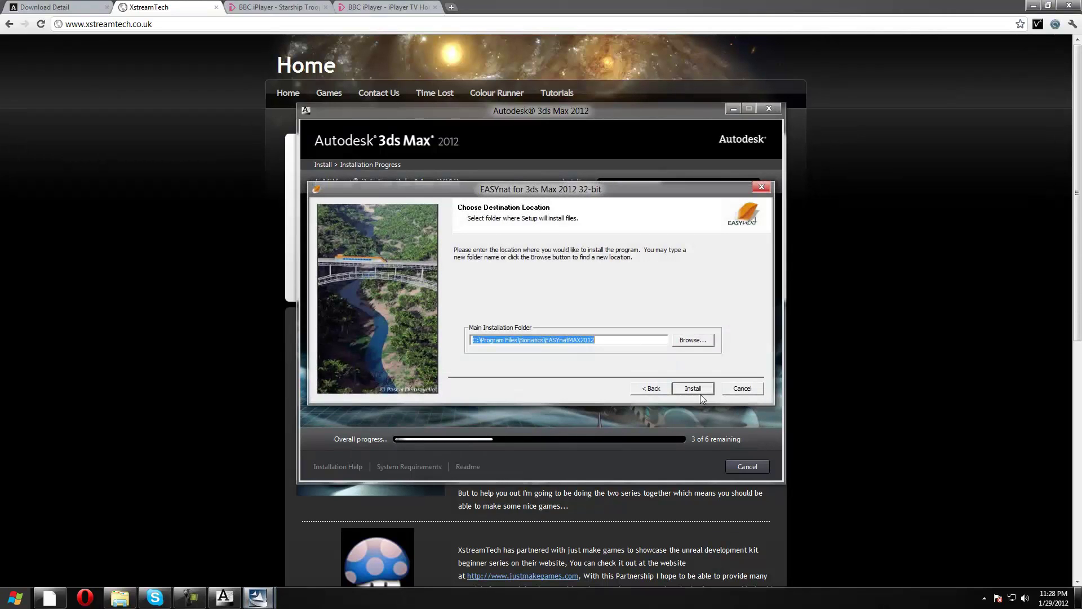
left_click(692, 389)
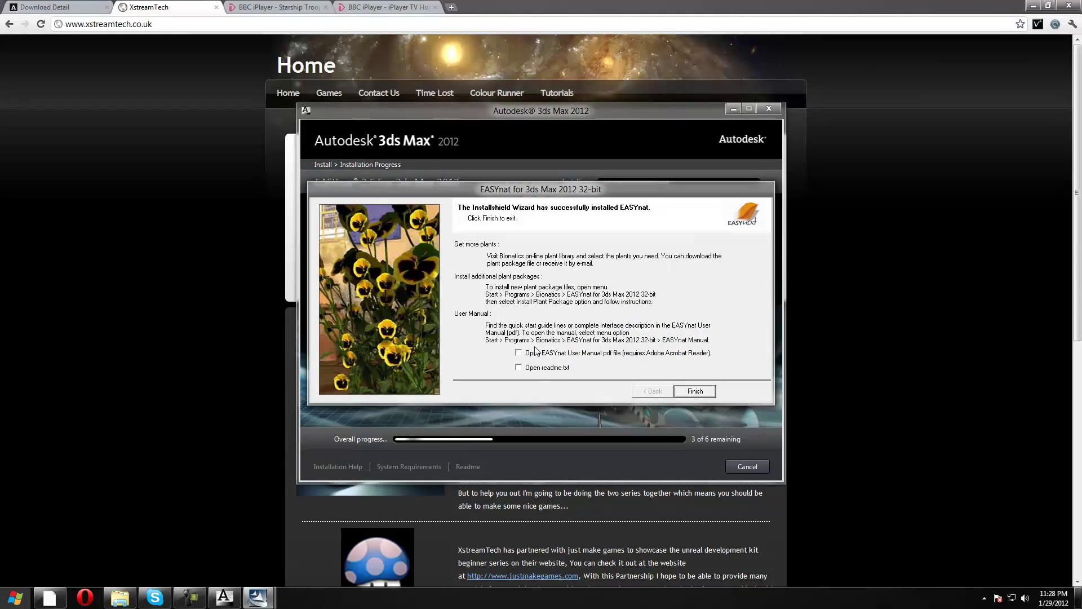
left_click(695, 391)
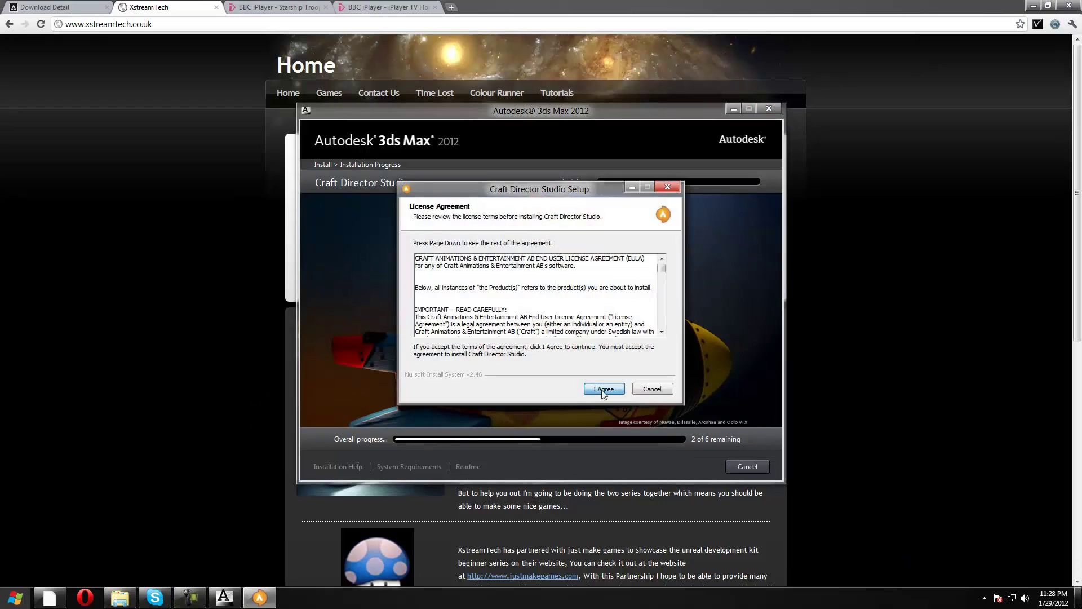
- Agree to the Craft Director Studio license and install it to C:\Program Files (x86)\Craft Animations
left_click(603, 388)
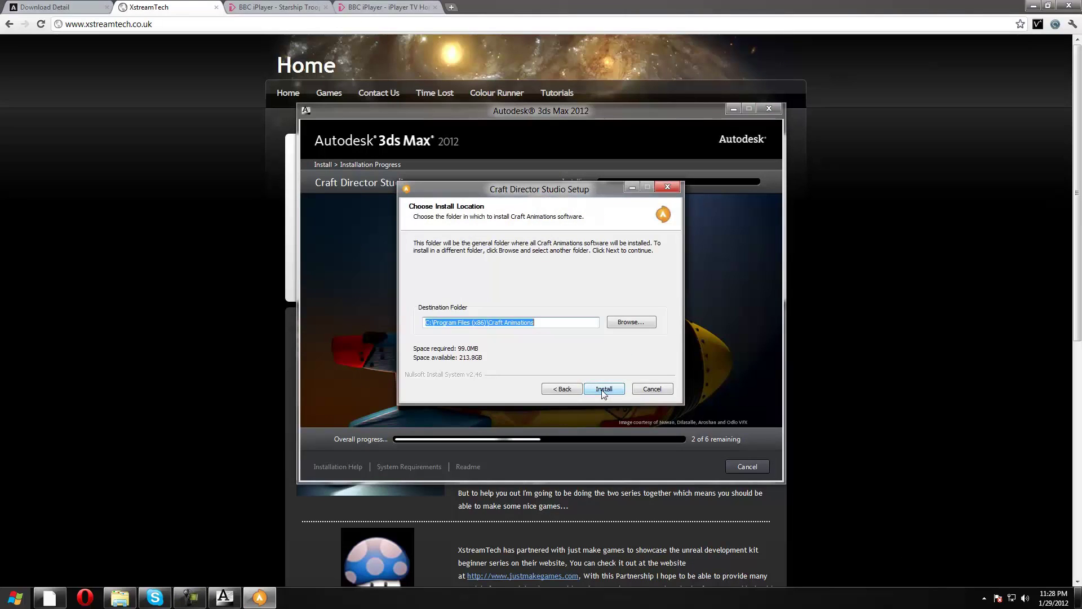
left_click(603, 388)
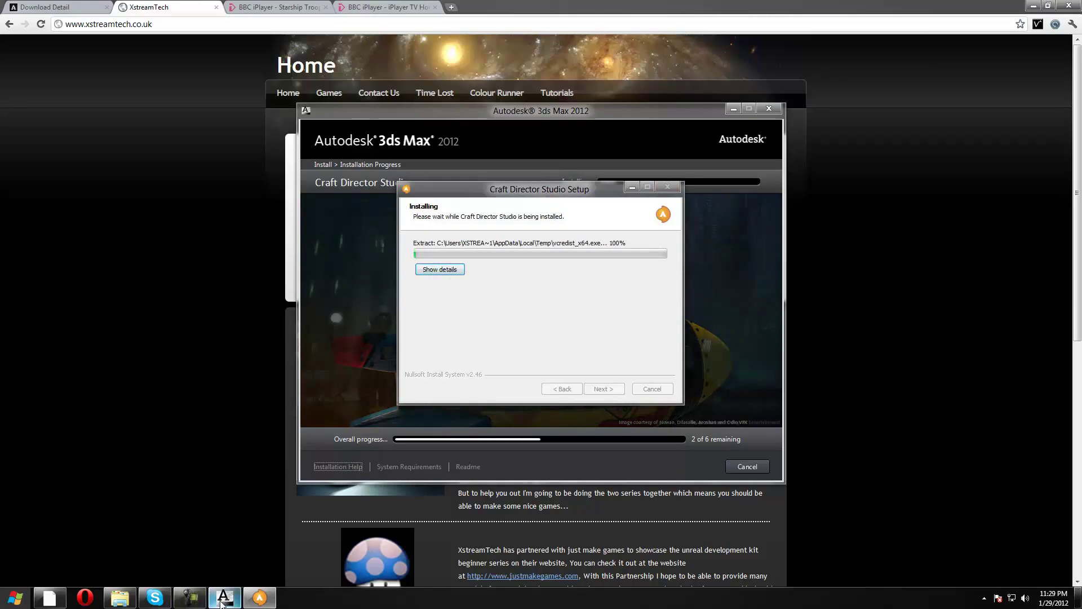
left_click(192, 597)
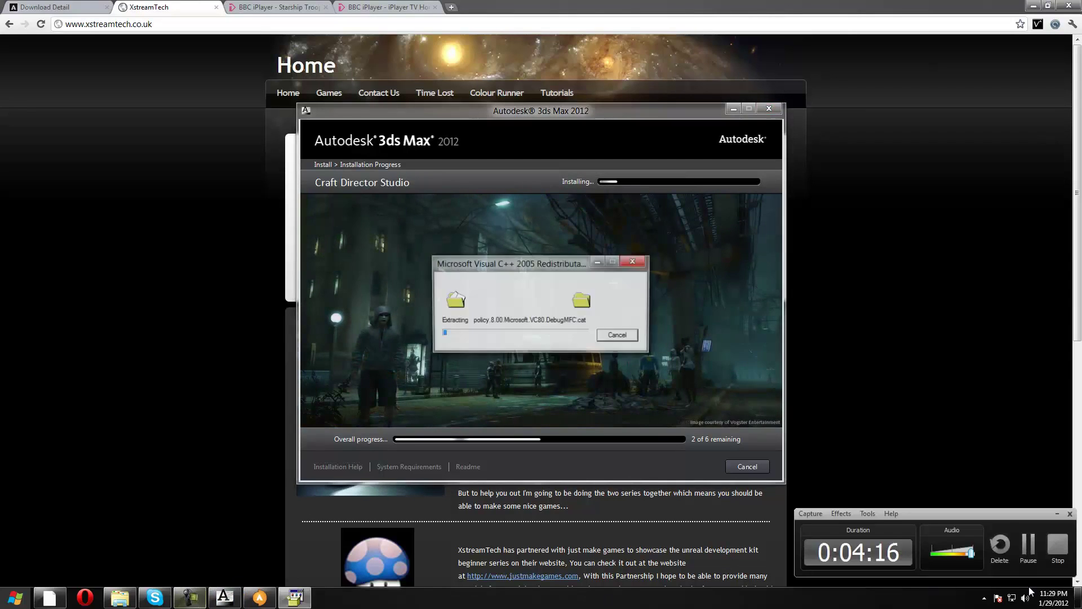
left_click(1025, 541)
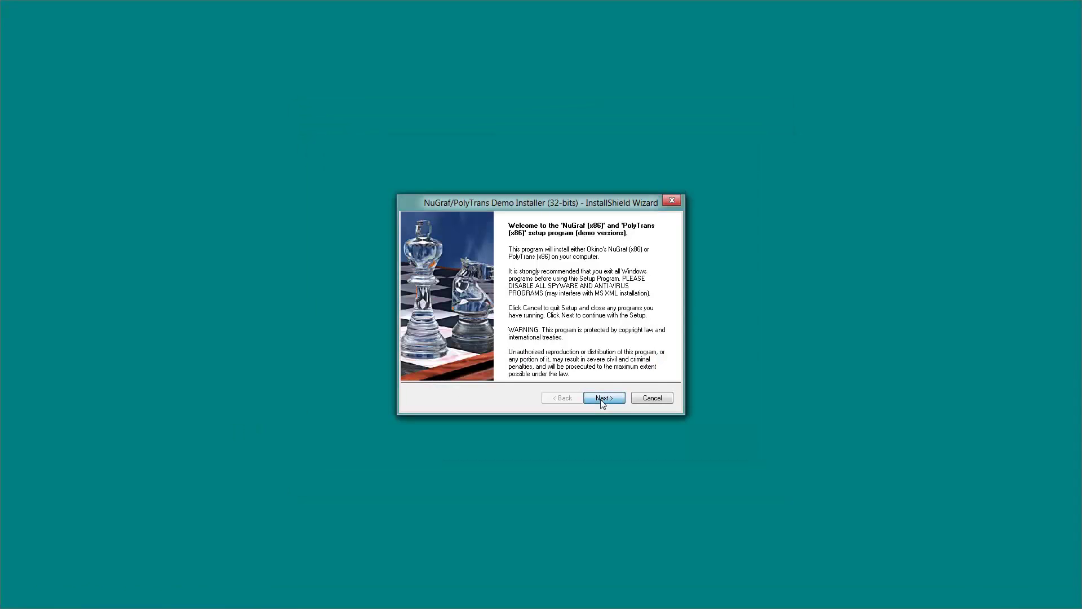
- Set the NuGraf/PolyTrans demo installer's company name to XstreamTech and install it only for the current user
left_click(602, 398)
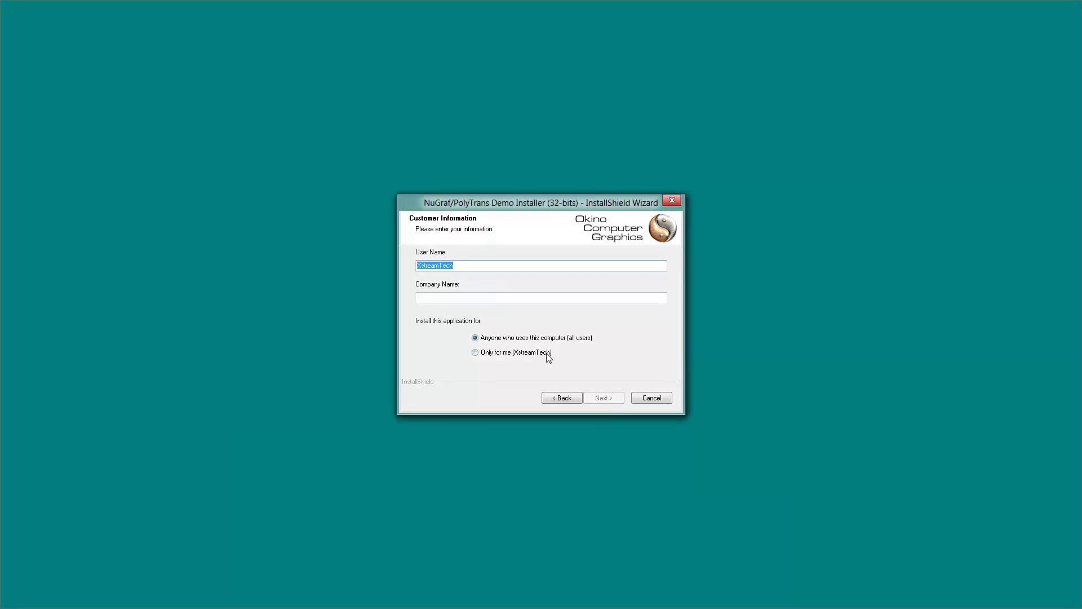
left_click(520, 353)
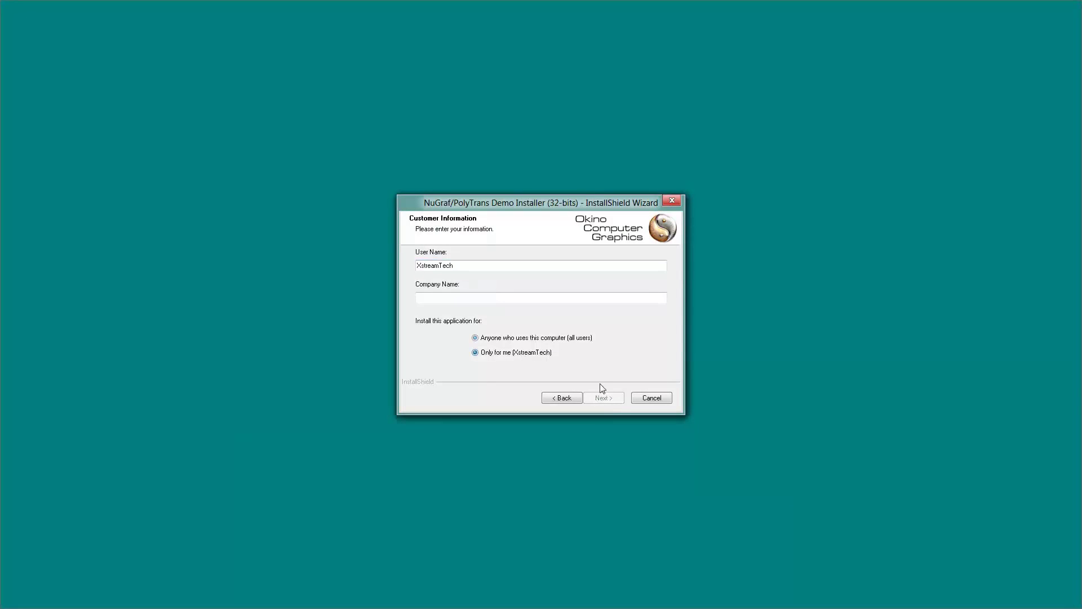
left_click(476, 299)
type("XstreamTech")
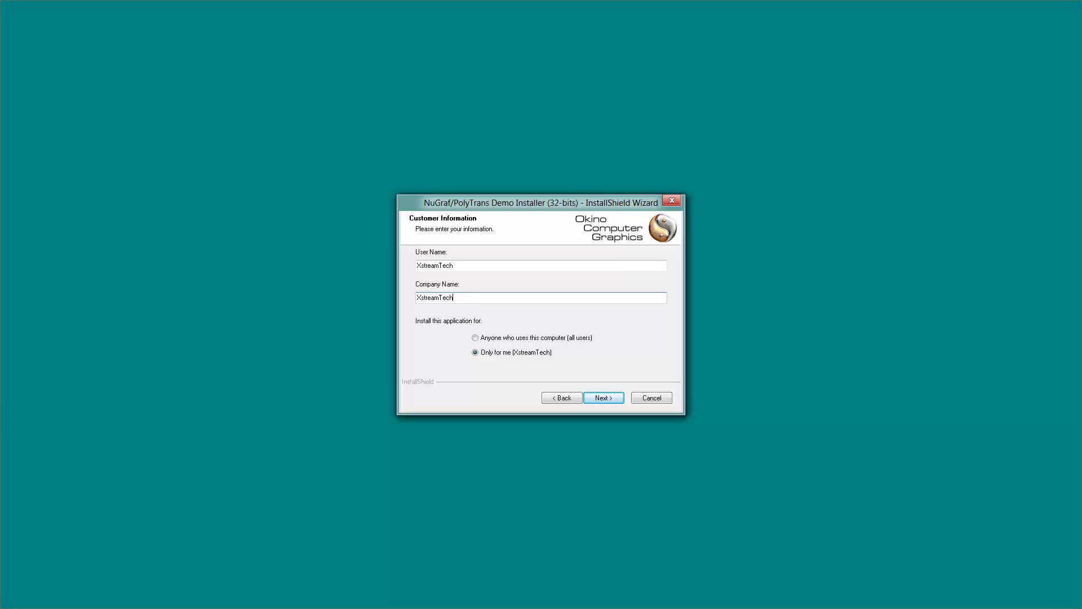
key("Return")
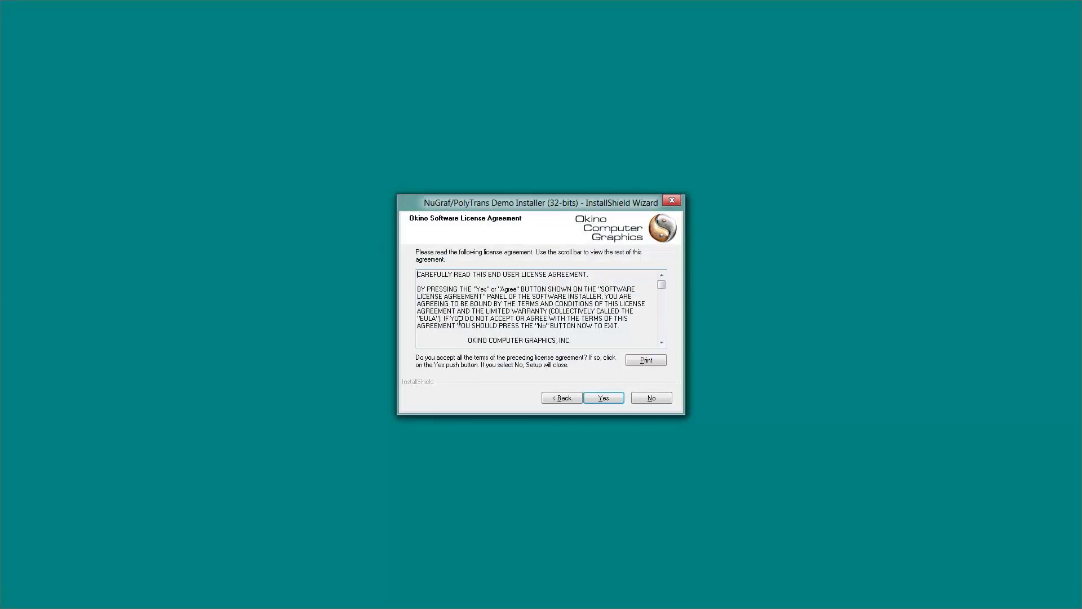
- Accept the Okino license agreement and install NuGraf (x86) with the default destination and components
left_click(601, 398)
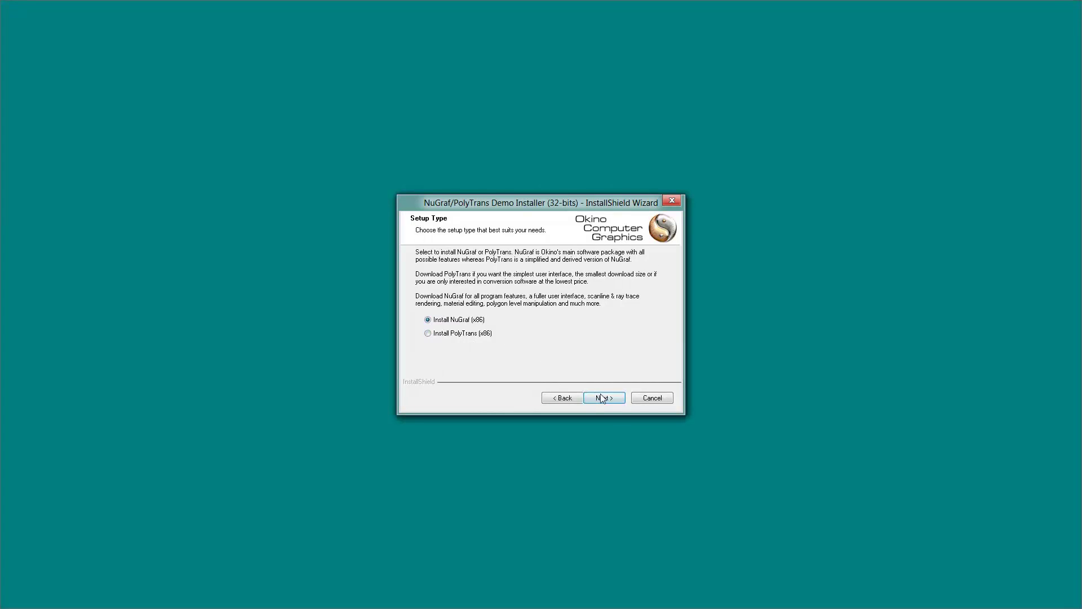
left_click(602, 398)
left_click(602, 397)
left_click(601, 398)
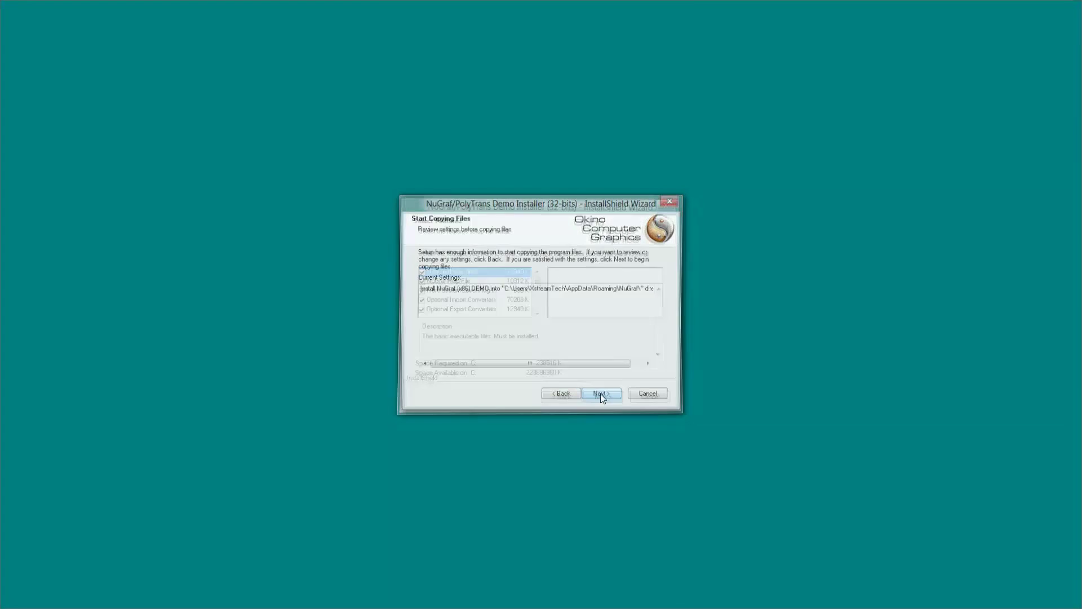
left_click(601, 393)
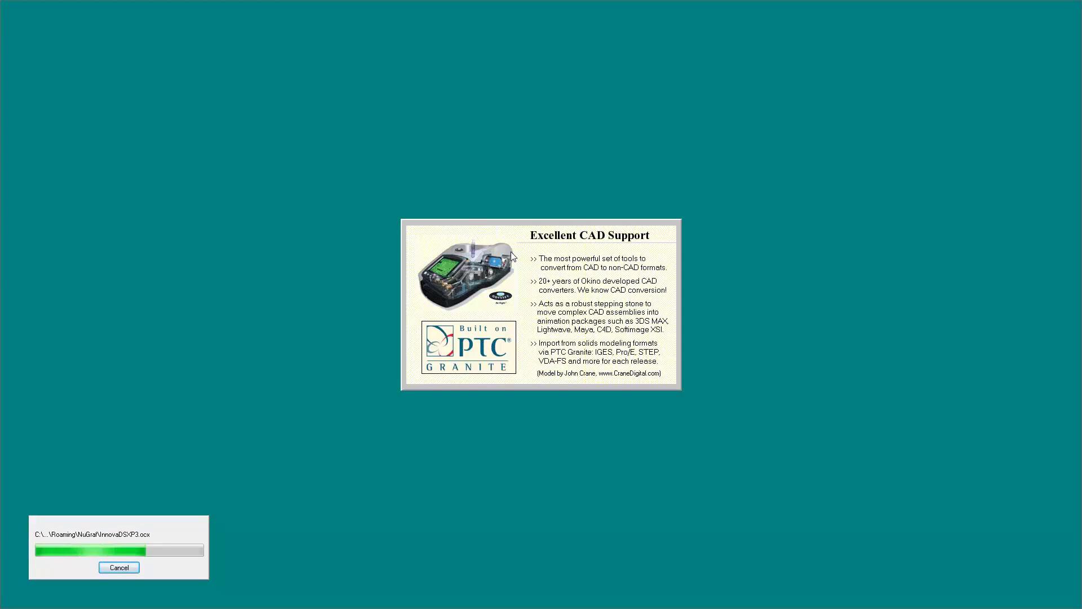
key("alt+Tab")
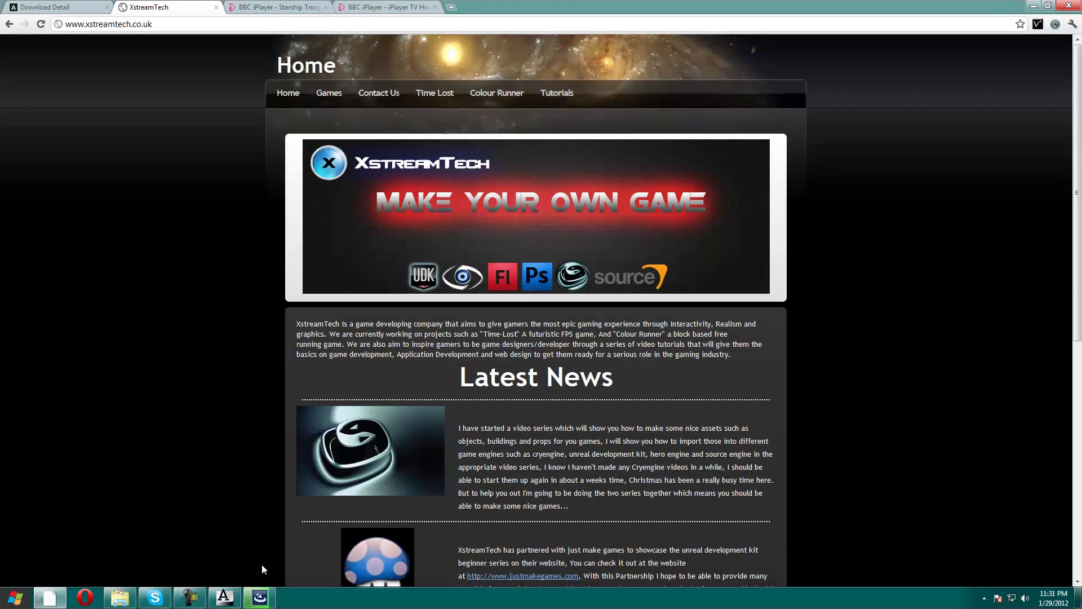
left_click(190, 597)
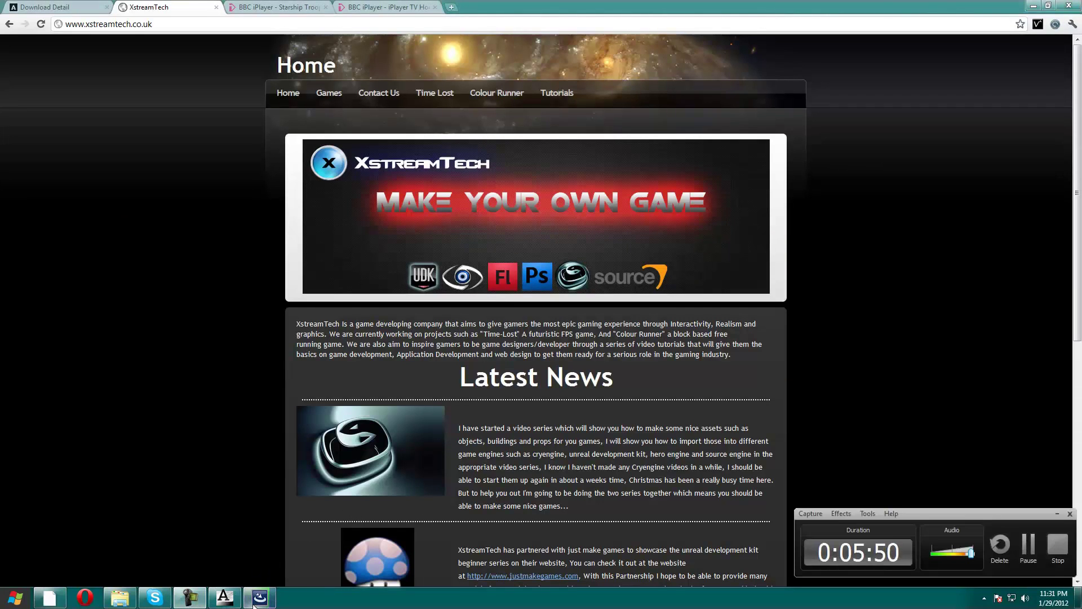
left_click(249, 602)
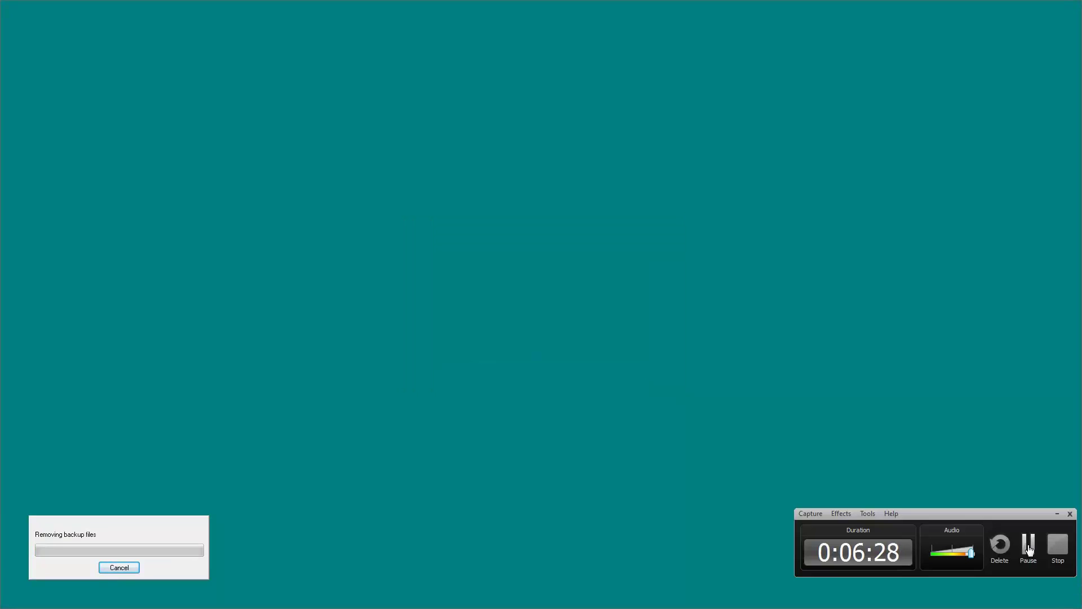
left_click(1028, 547)
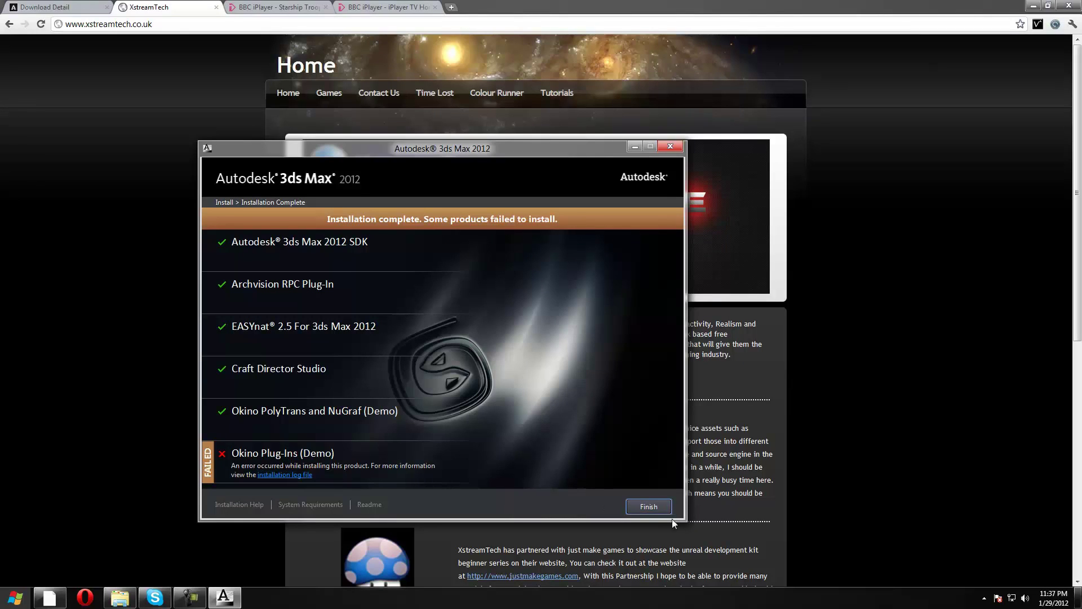
- Finish the 3ds Max 2012 installation and close its installer
left_click(654, 510)
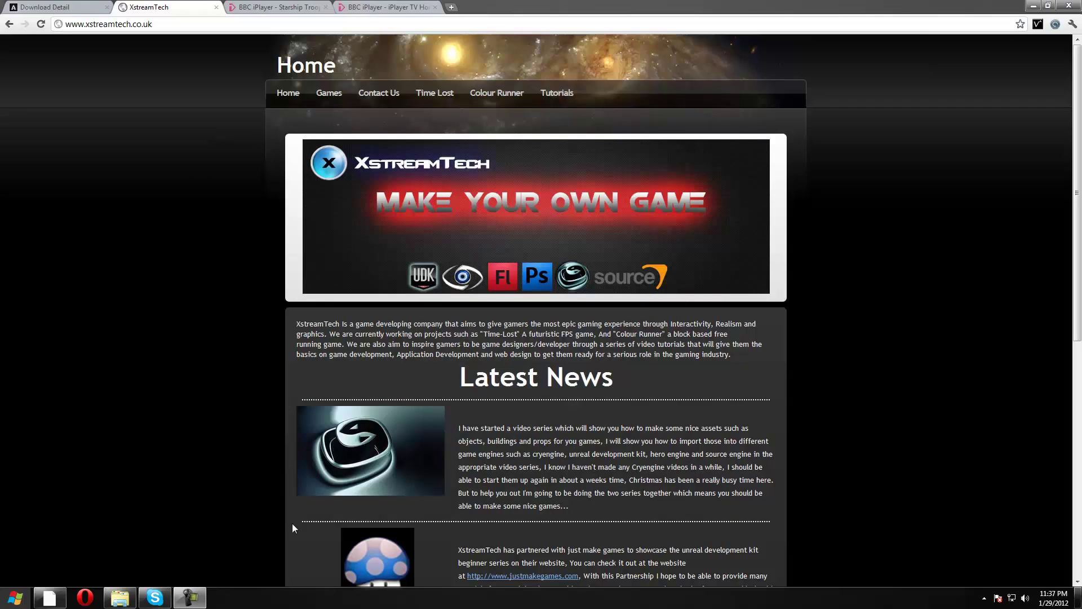
left_click(190, 597)
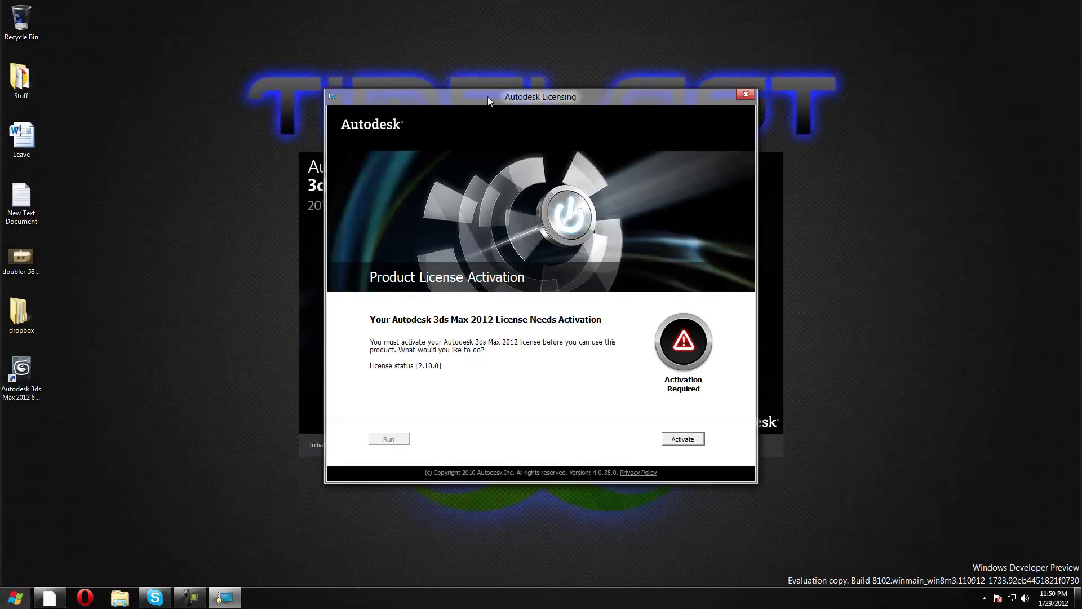
- Start activating the 3ds Max 2012 license, agree to the Autodesk Privacy Policy, and continue to the serial number and product key page
left_click(683, 438)
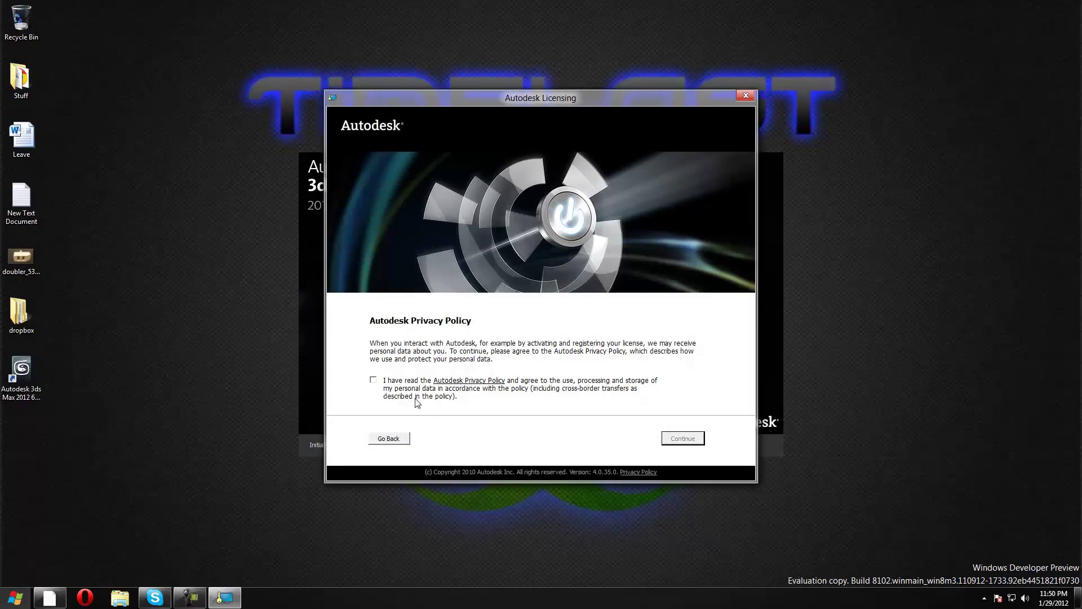
left_click(373, 379)
left_click(675, 440)
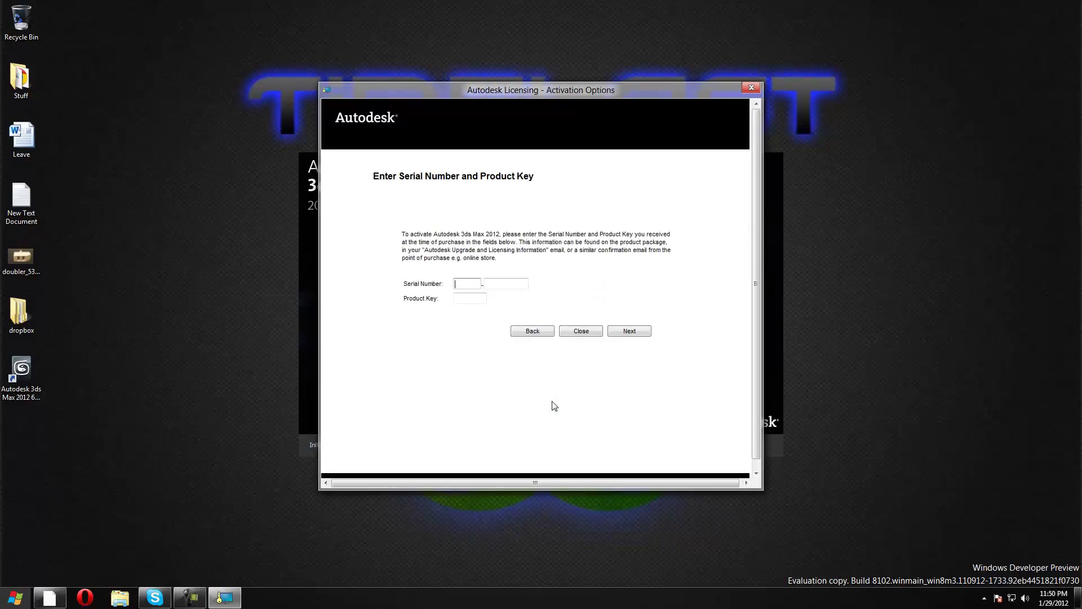
left_click(191, 598)
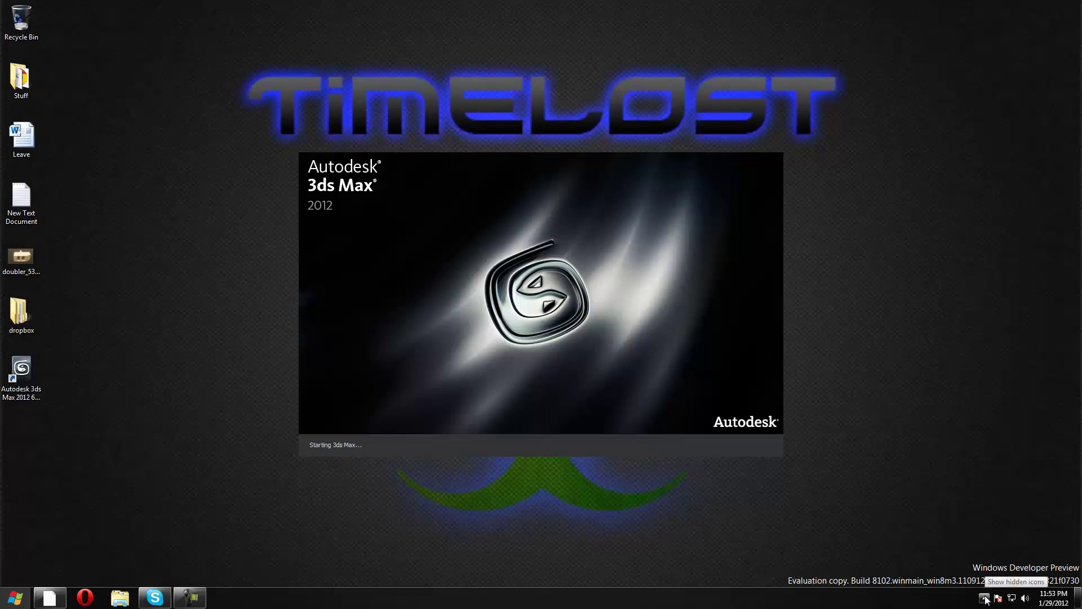
left_click(190, 597)
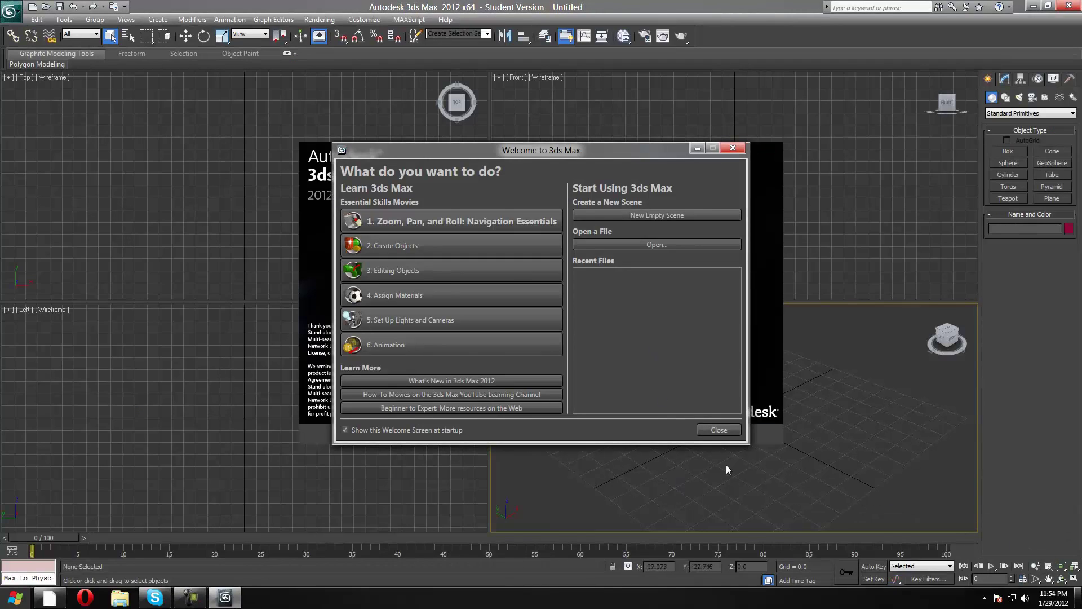
- Close the welcome screen and examine the empty Perspective view's grid from several angles with the ViewCube
left_click(718, 430)
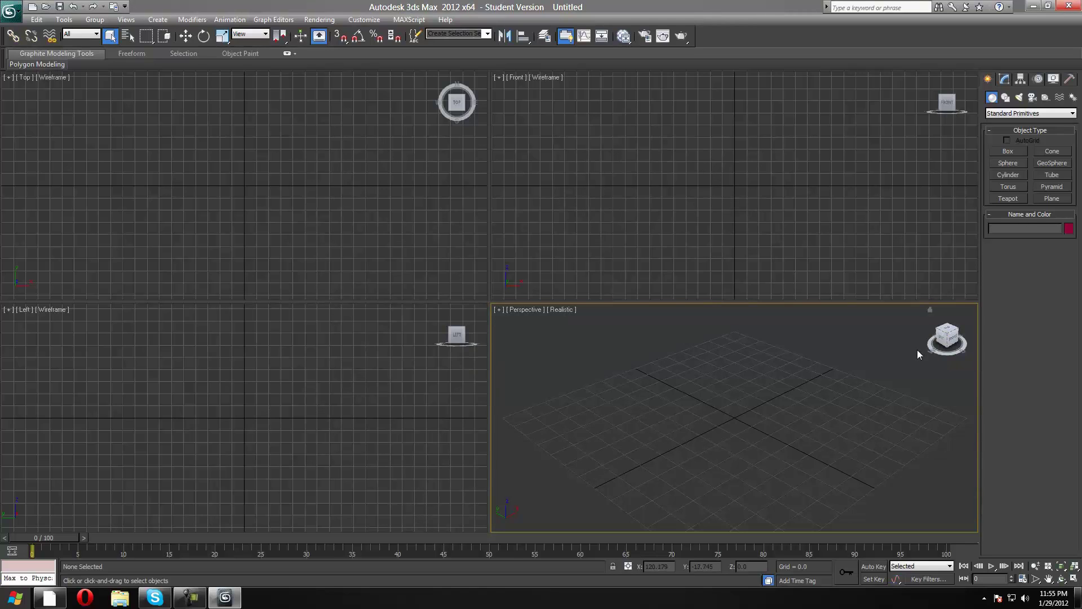
left_click_drag(954, 339, 924, 340)
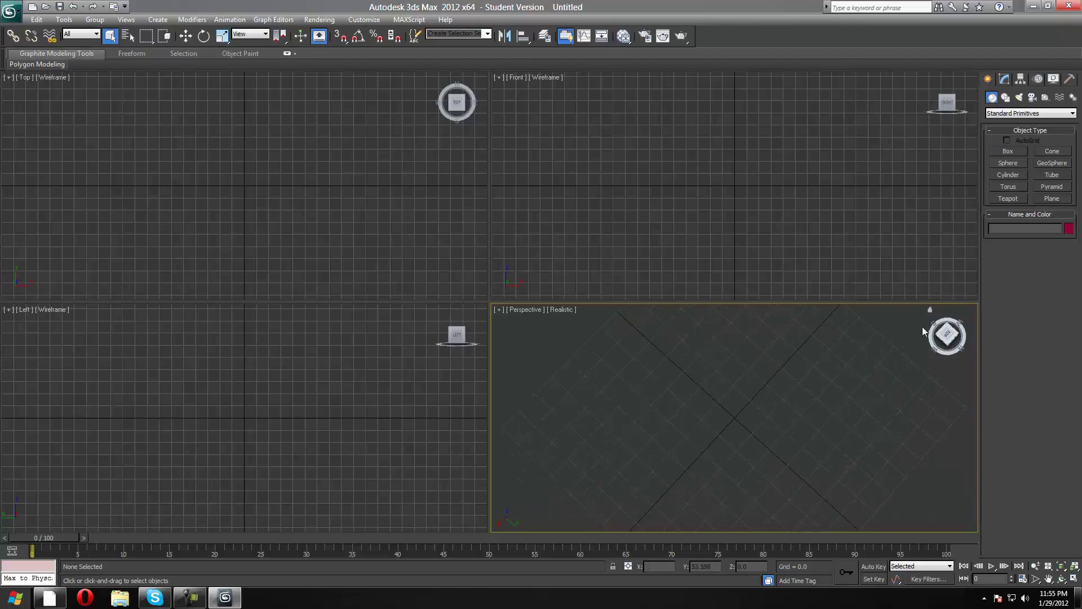
middle_click_drag(637, 389, 617, 317, "alt")
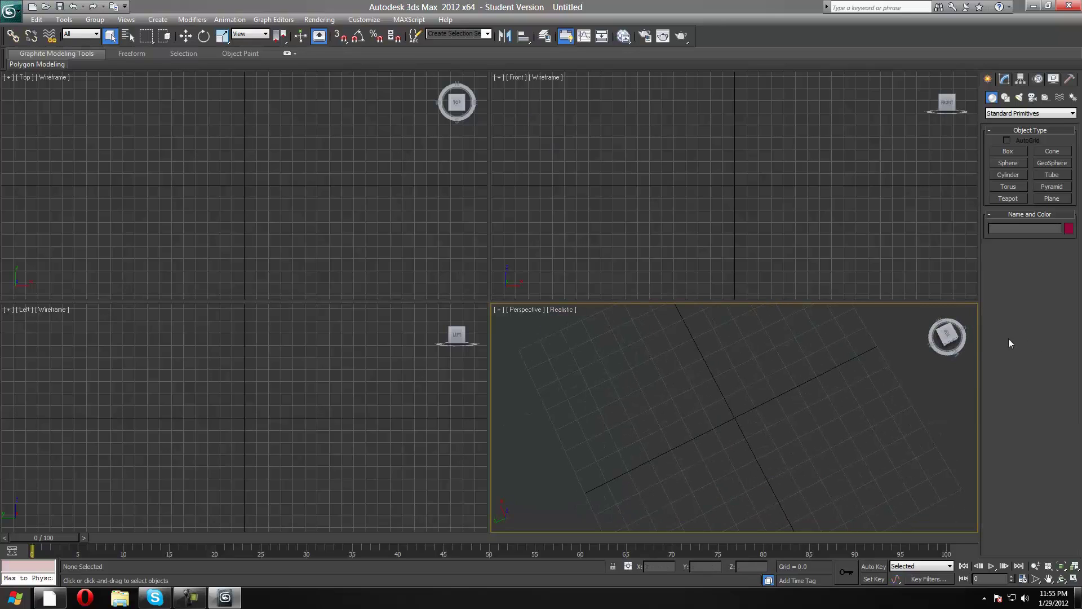
left_click_drag(948, 334, 896, 317)
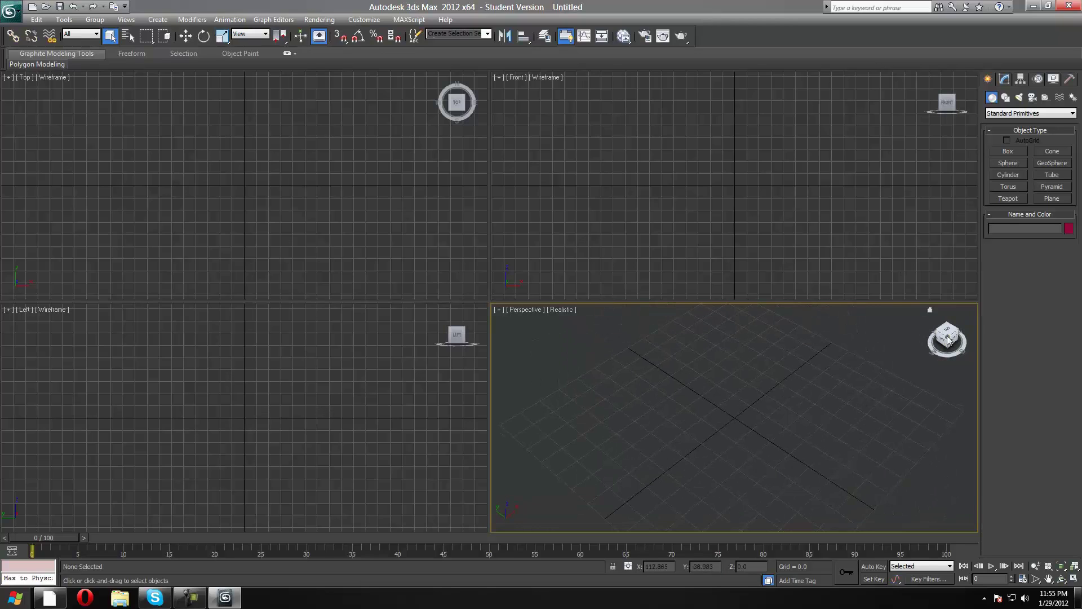
mouse_move(944, 336)
left_mouse_down()
mouse_move(924, 334)
mouse_move(940, 319)
left_mouse_up()
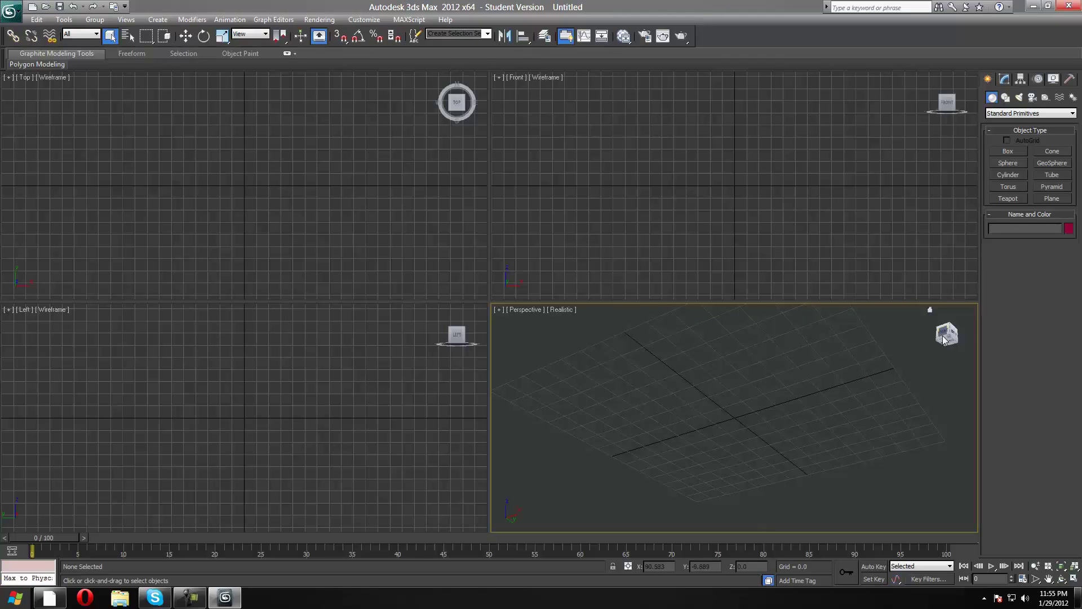
left_click(945, 338)
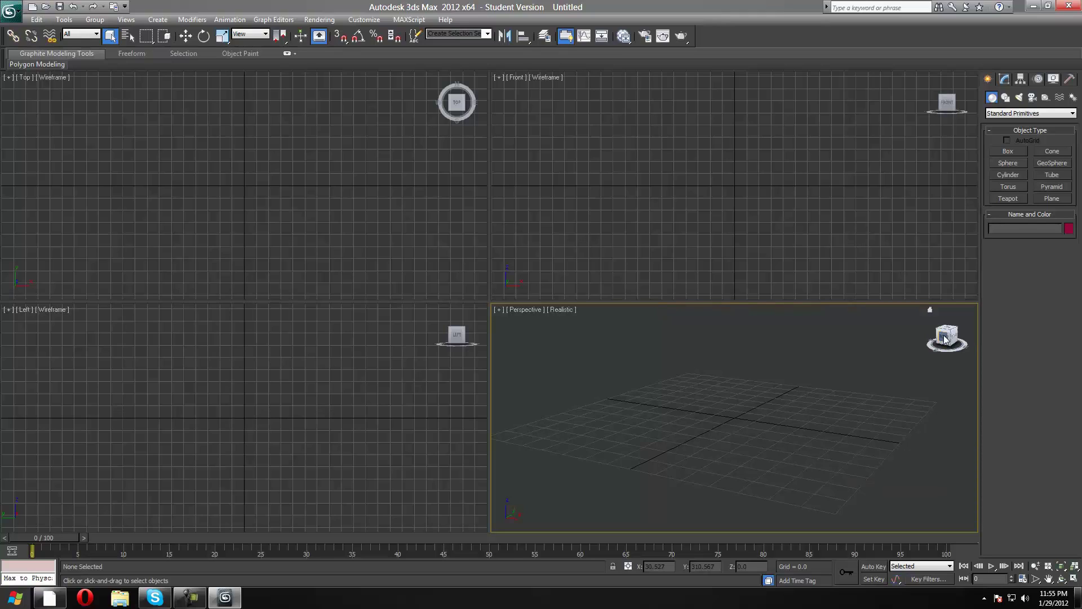
left_click(190, 597)
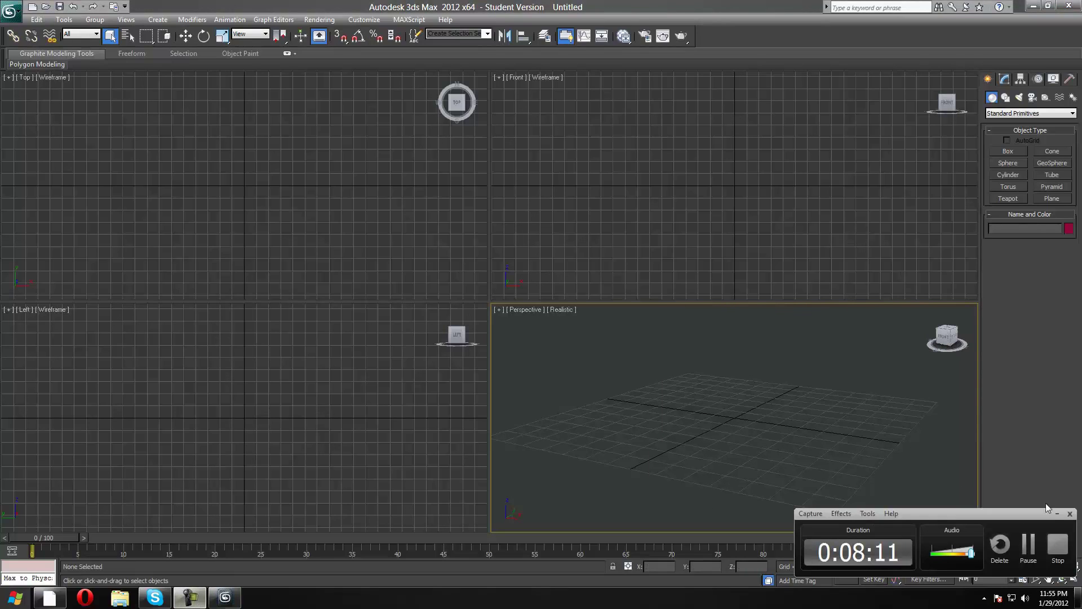